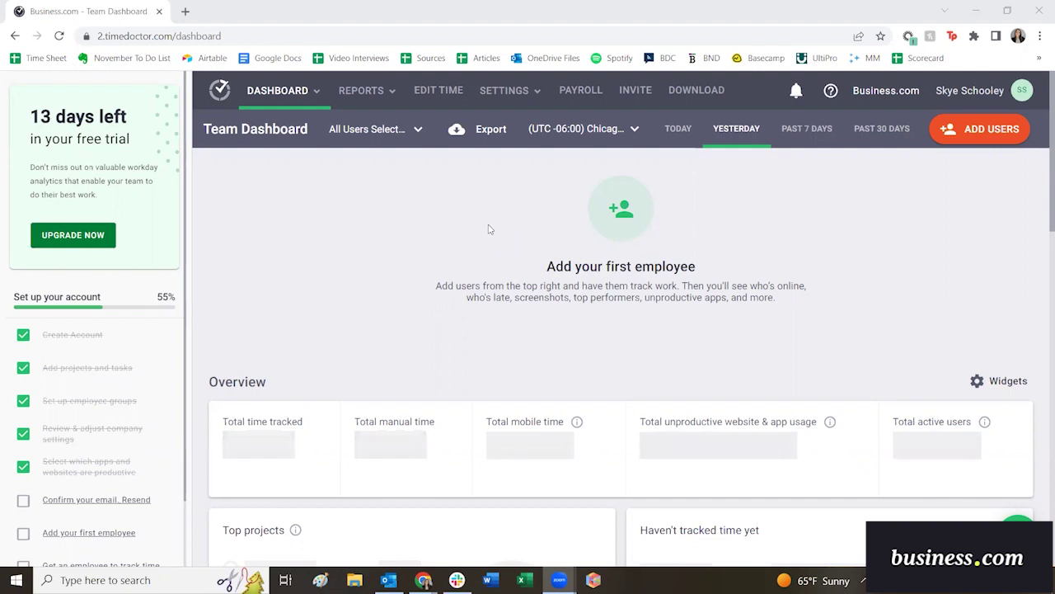
Check the Team/User dashboard choices without switching, then scroll down the Team Dashboard
click(314, 95)
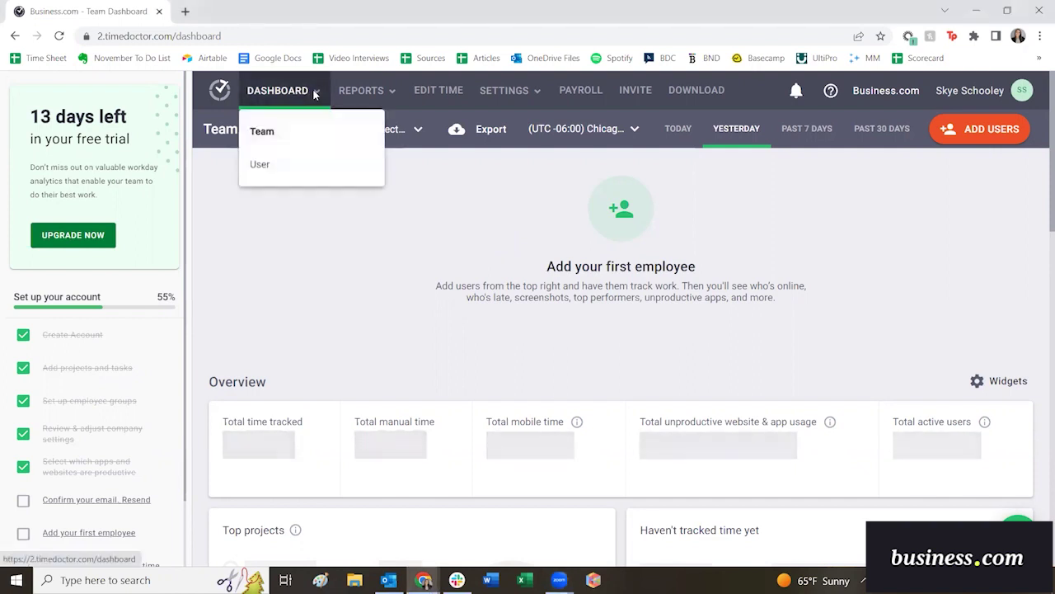
click(731, 196)
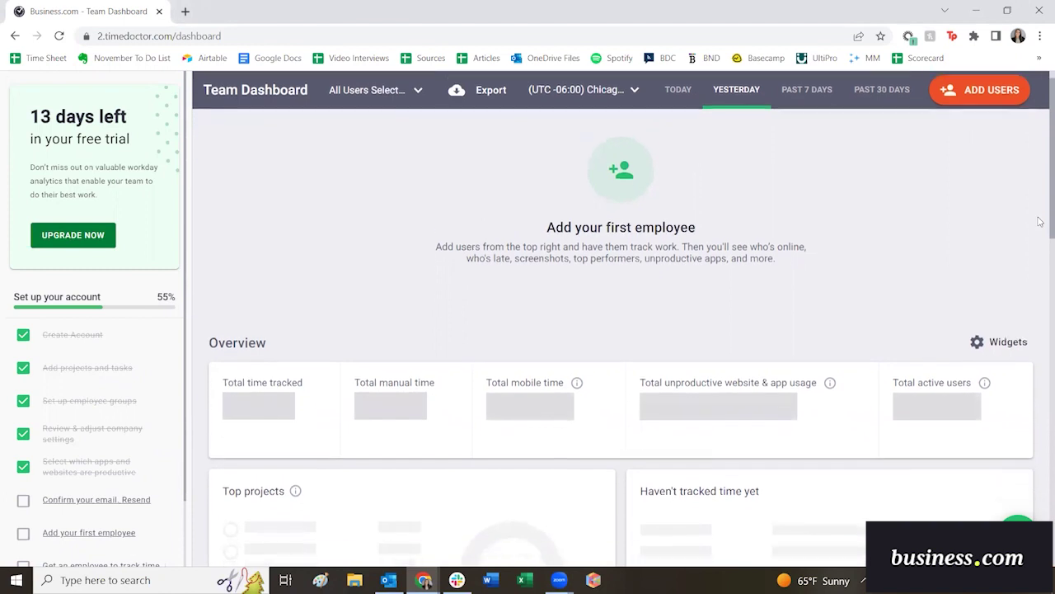
scroll(1041, 227, down, 3)
scroll(1040, 247, down, 3)
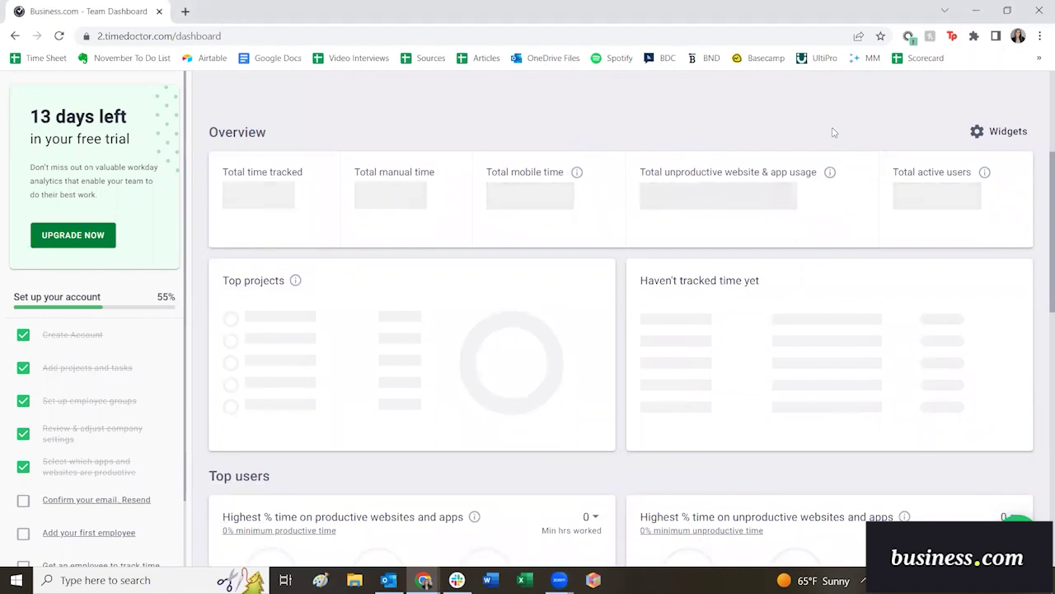
Check the enabled widgets, then scroll through every panel to Websites & applications and back up
click(985, 132)
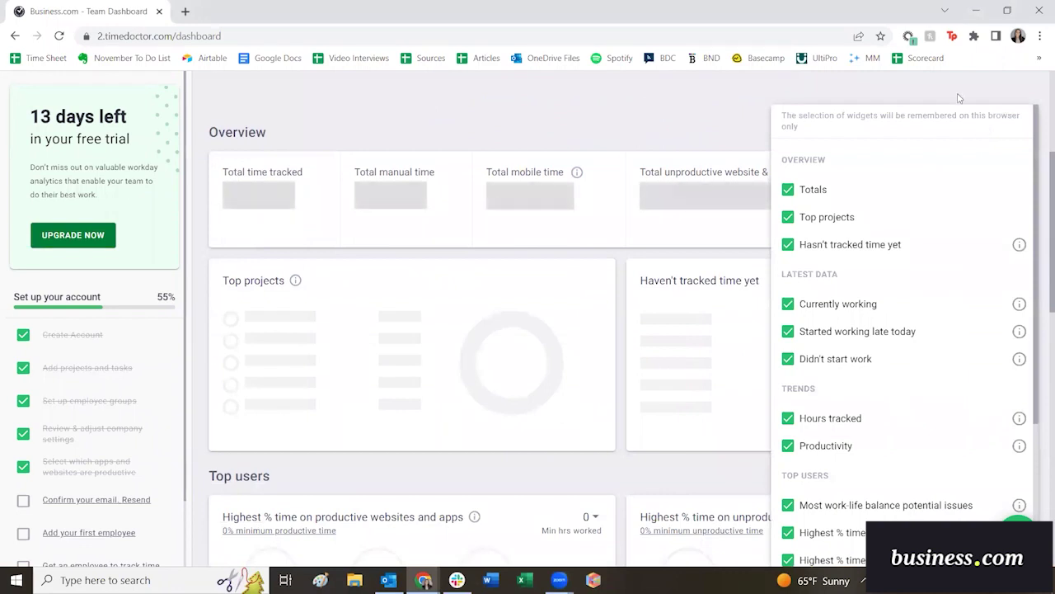
click(959, 98)
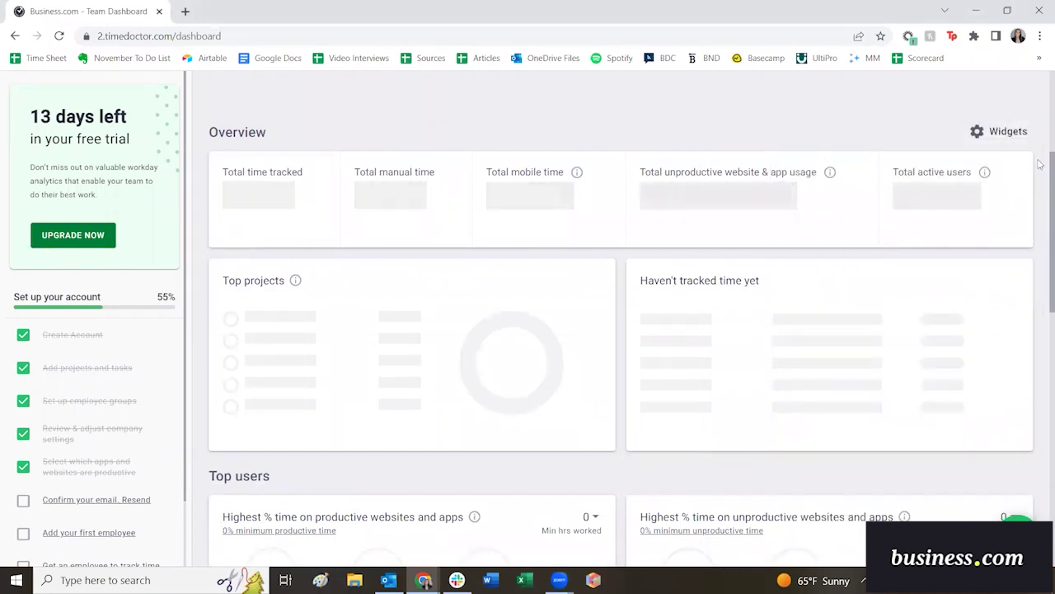
scroll(1041, 165, down, 2)
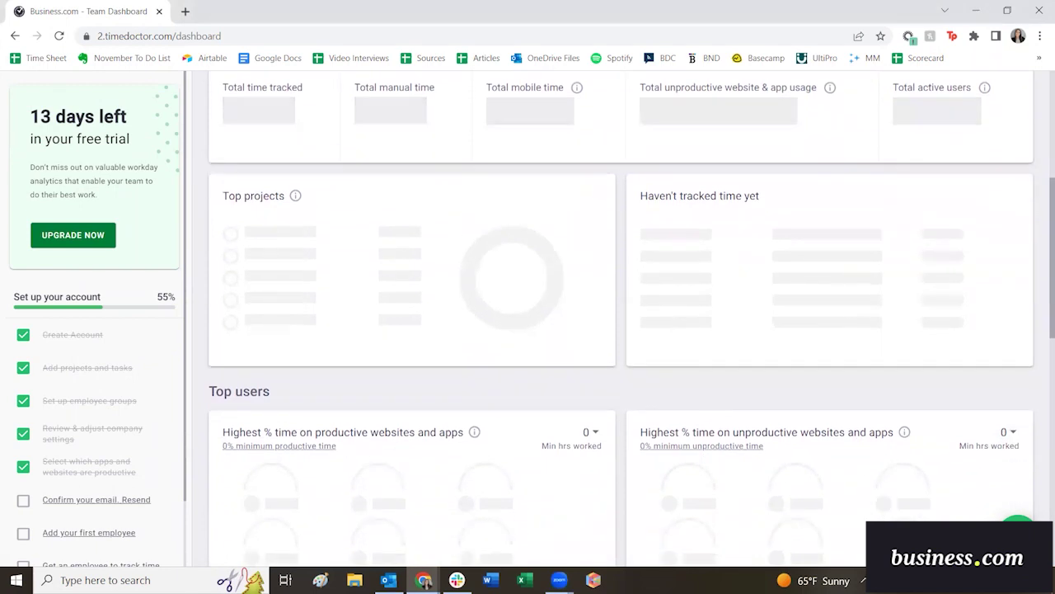
scroll(627, 330, down, 2)
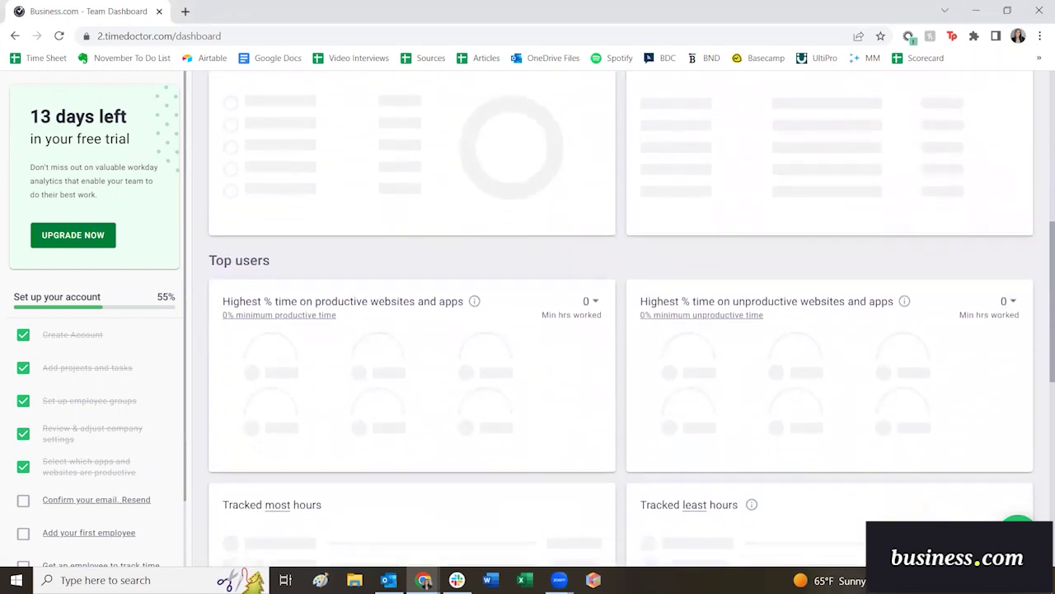
scroll(631, 318, down, 1)
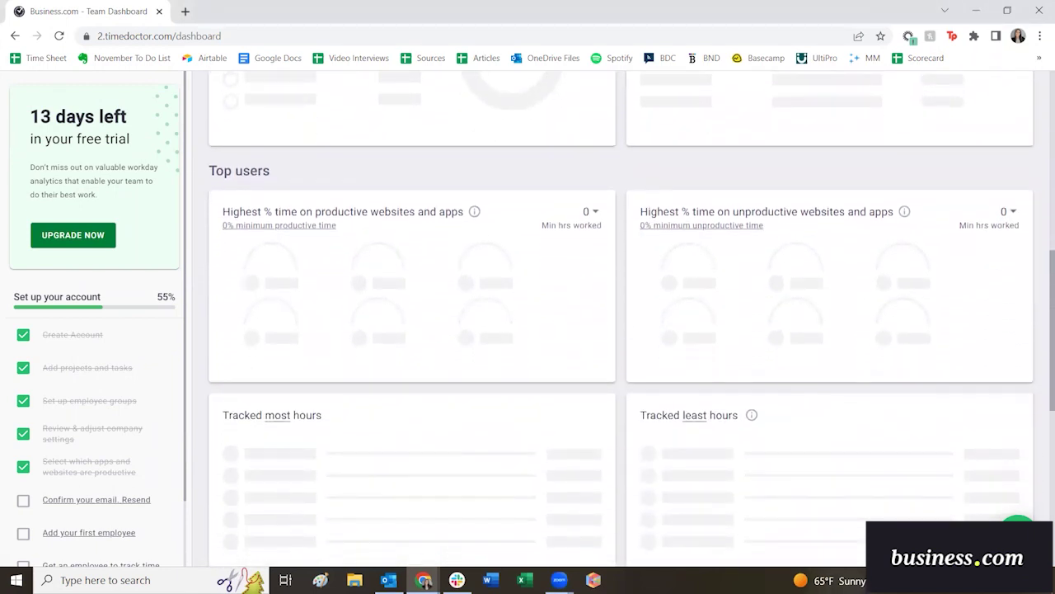
scroll(622, 318, down, 2)
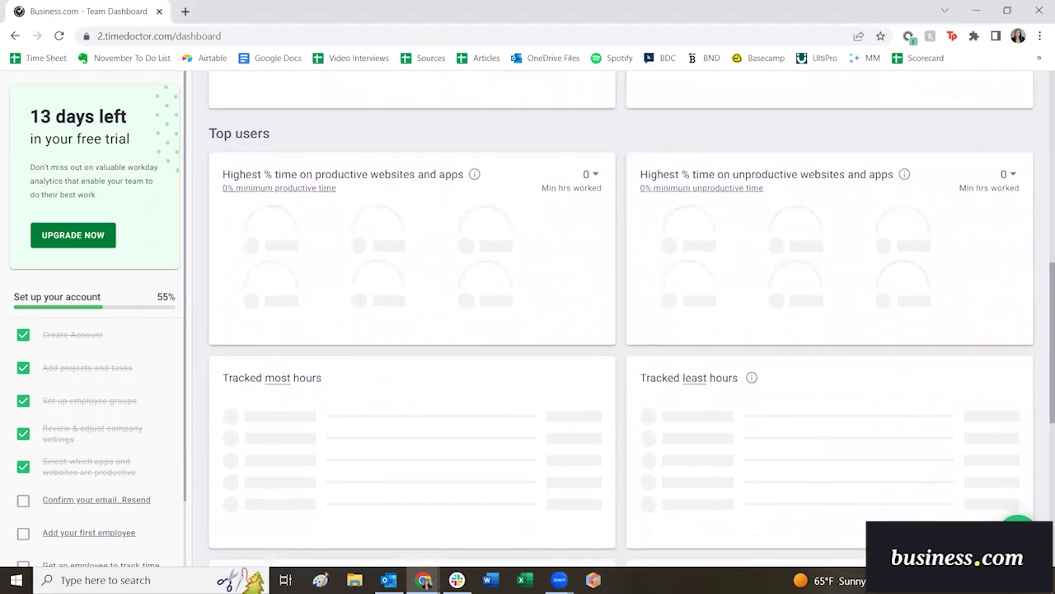
scroll(626, 330, down, 1)
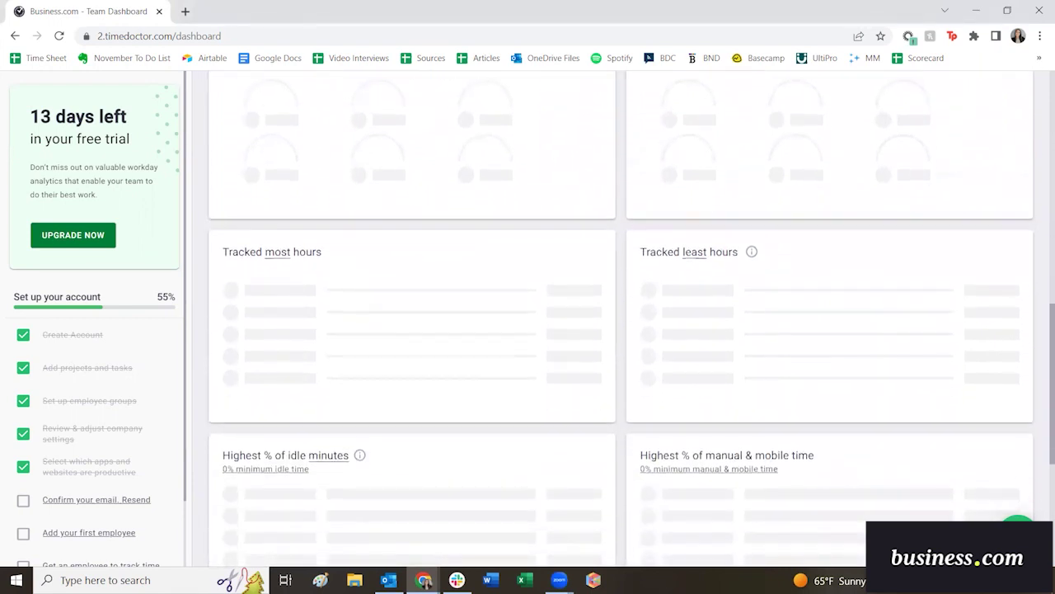
scroll(632, 317, down, 2)
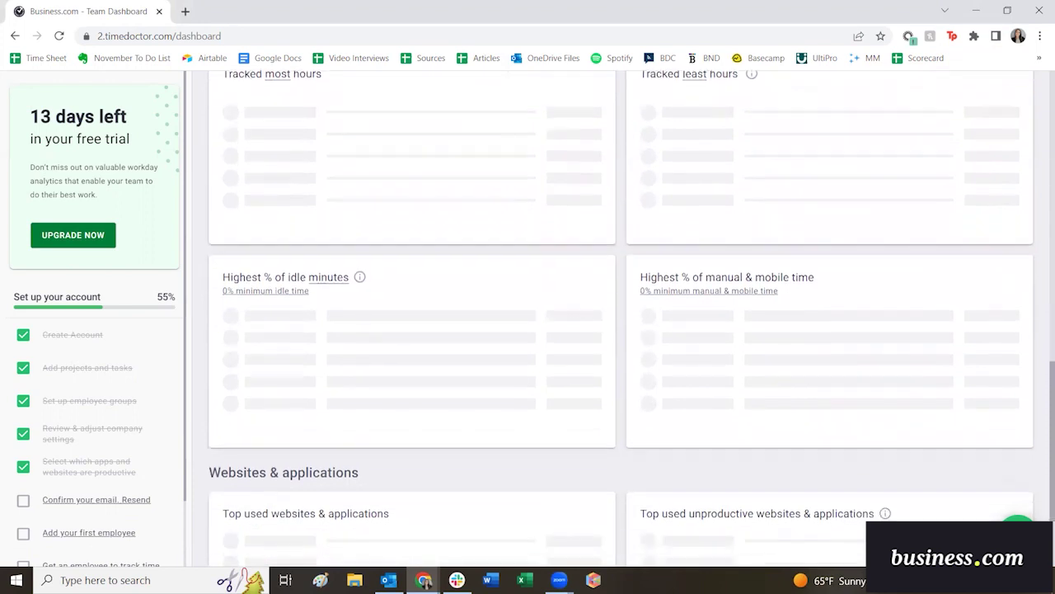
scroll(631, 317, down, 2)
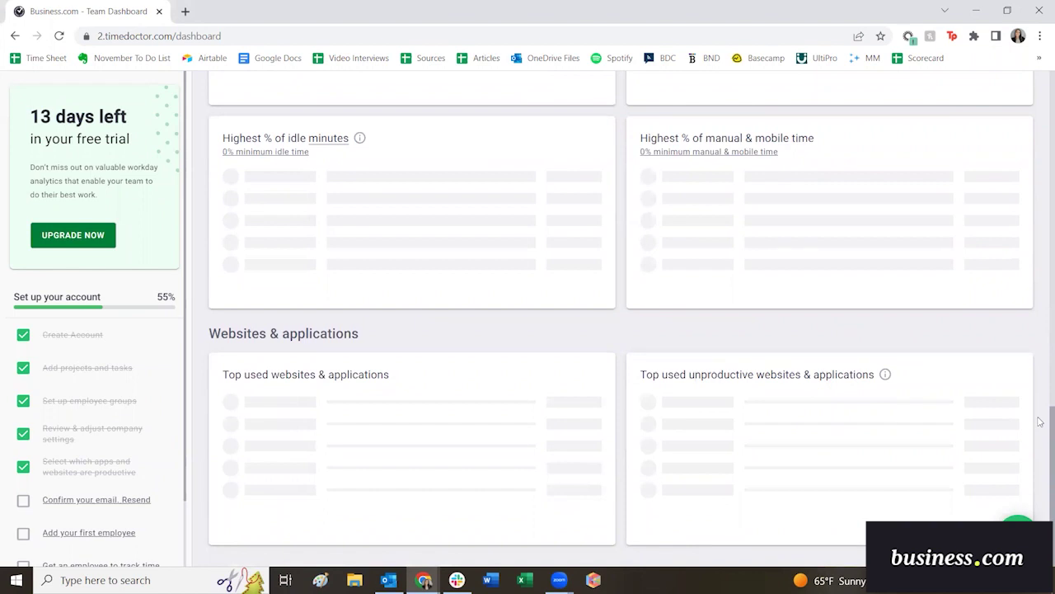
drag(1039, 418, 1040, 81)
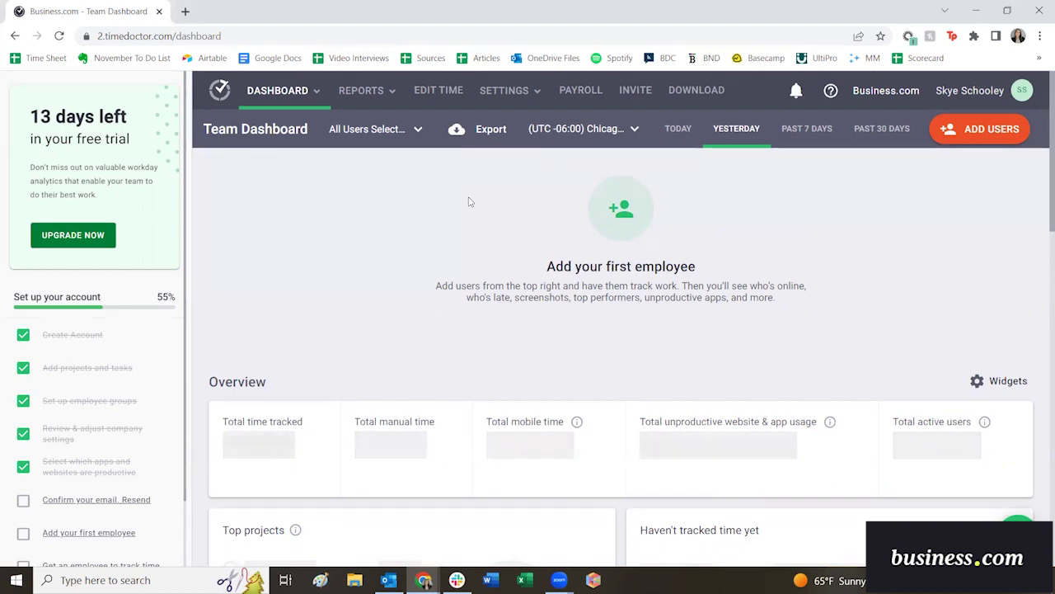
Open the Users settings page from the Settings menu
click(535, 91)
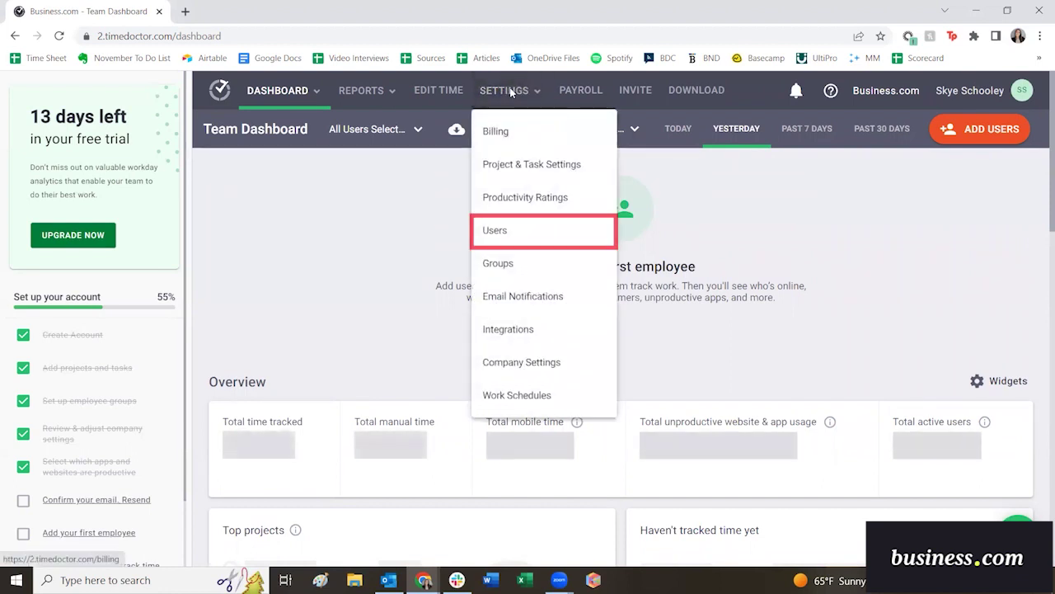
click(510, 234)
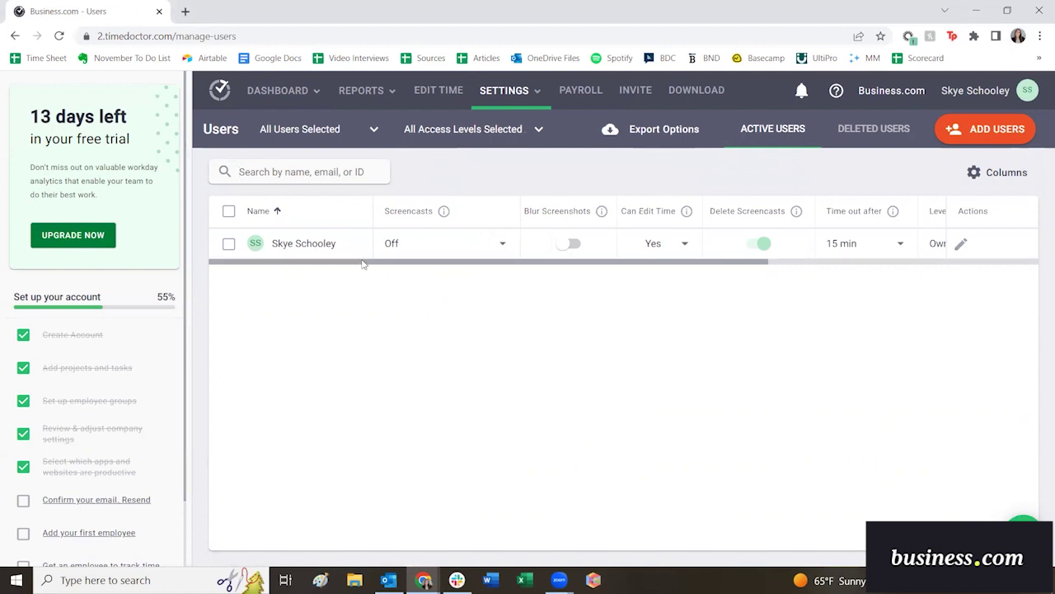
drag(362, 262, 365, 264)
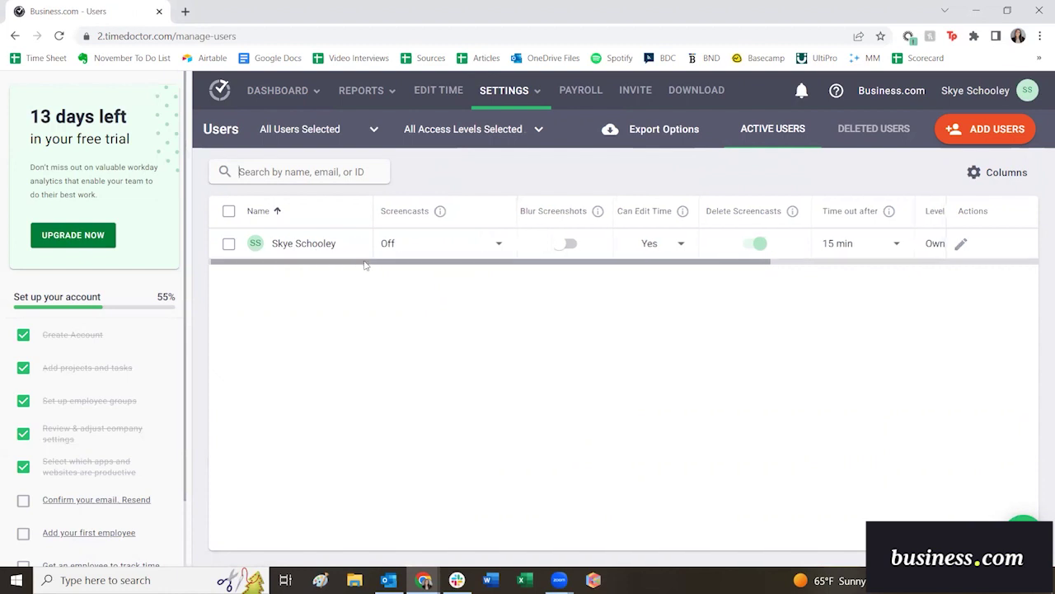
Review the owner's settings unchanged: screencasts Off, time editing allowed, 15 min idle time-out
click(499, 246)
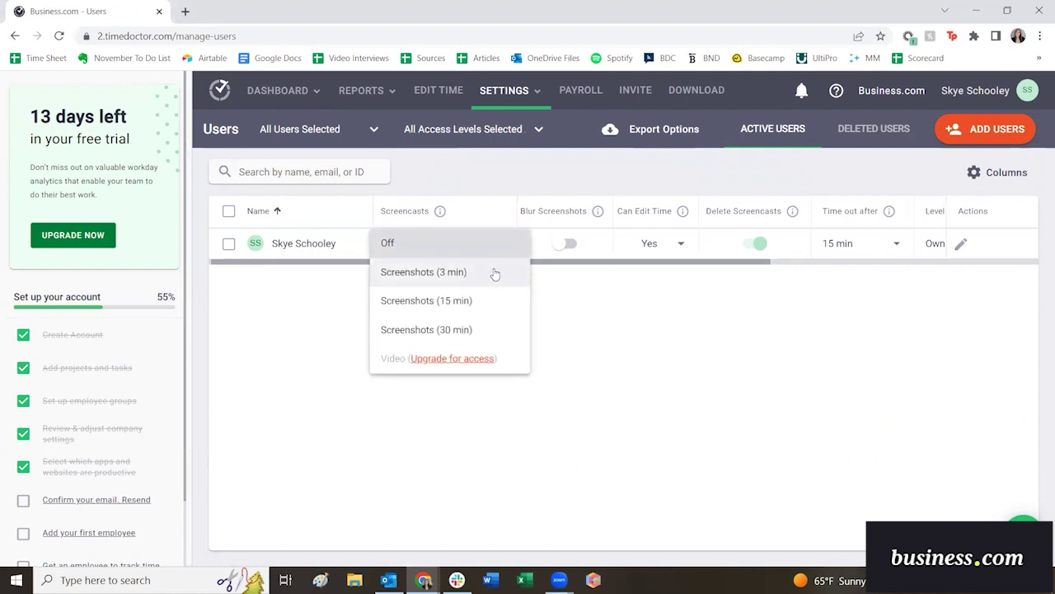
click(583, 294)
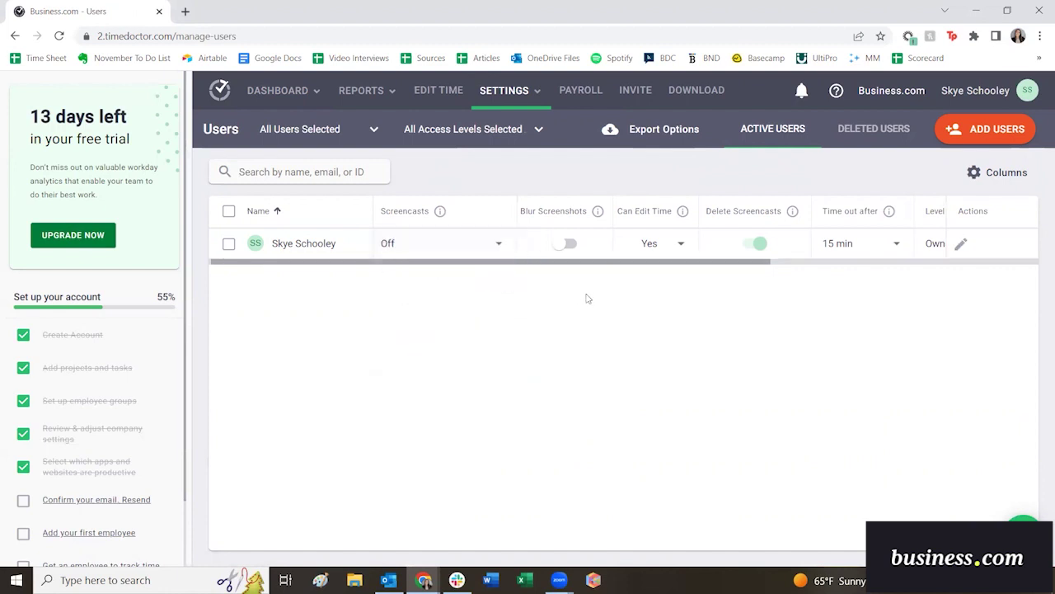
click(680, 245)
click(690, 295)
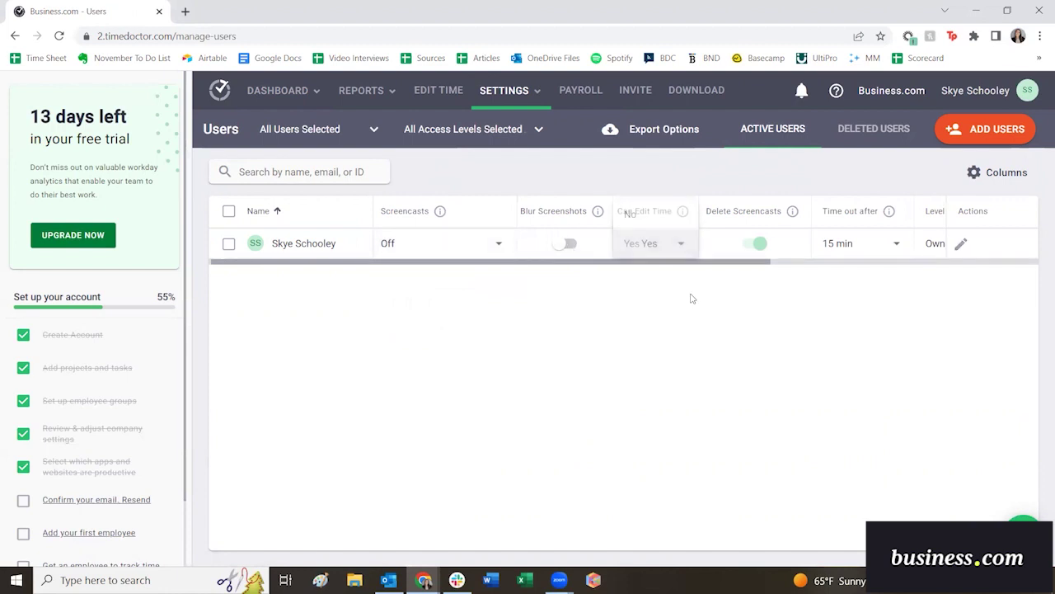
scroll(664, 267, right, 3)
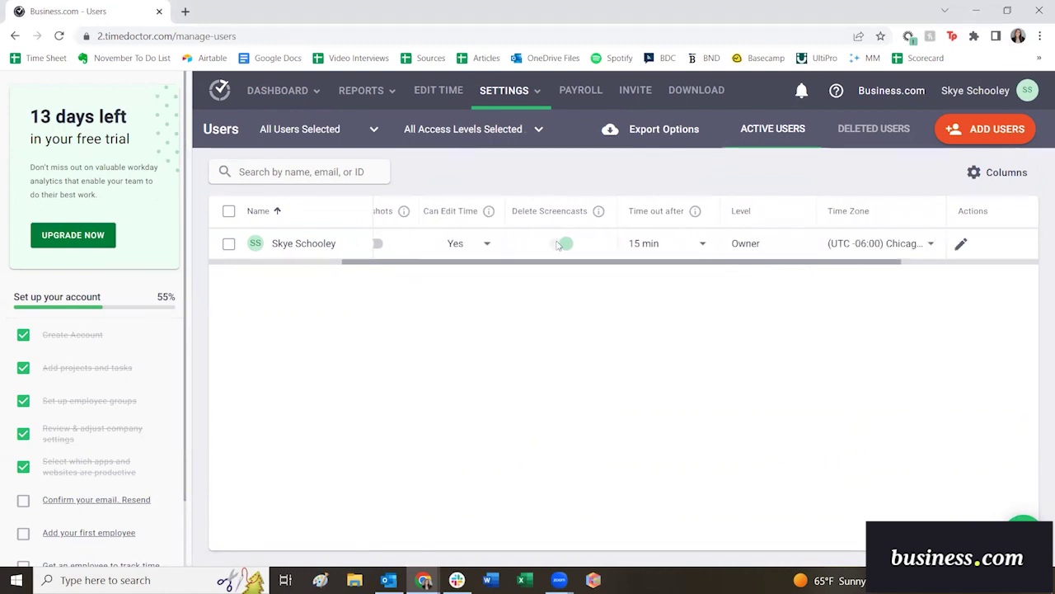
click(703, 245)
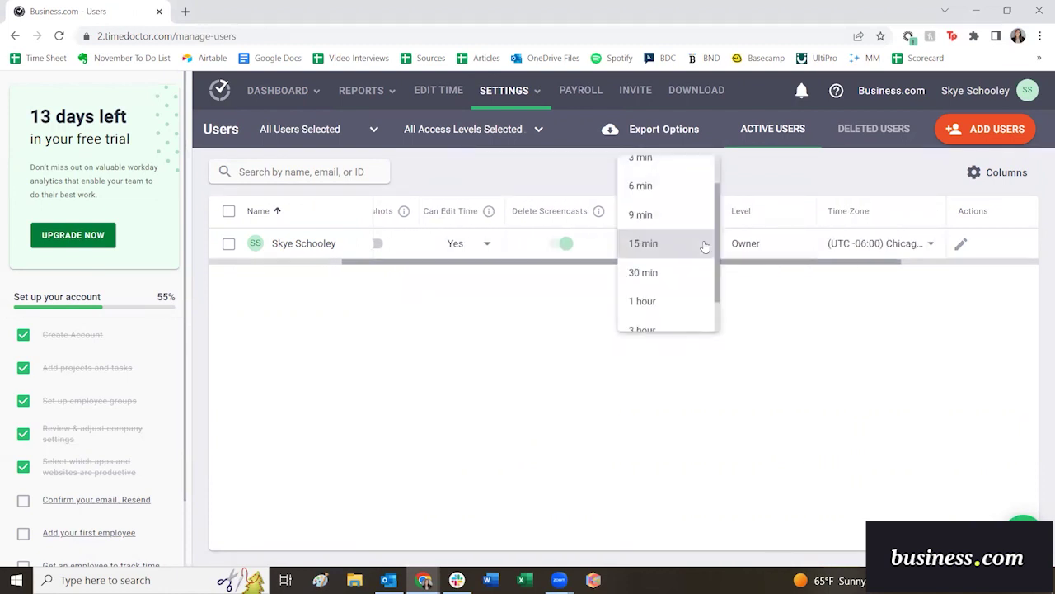
click(767, 286)
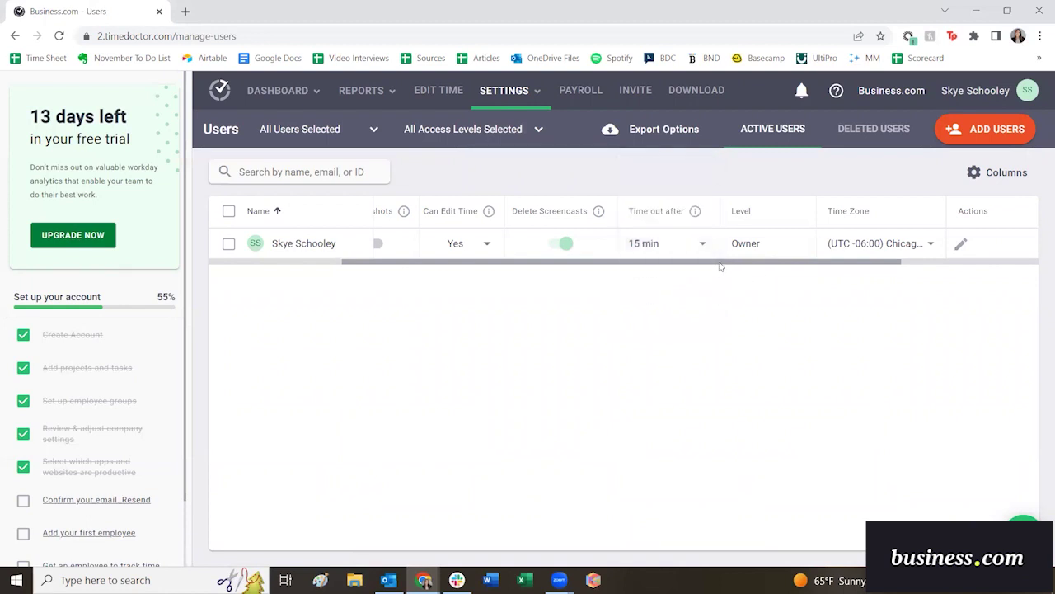
drag(720, 266, 860, 268)
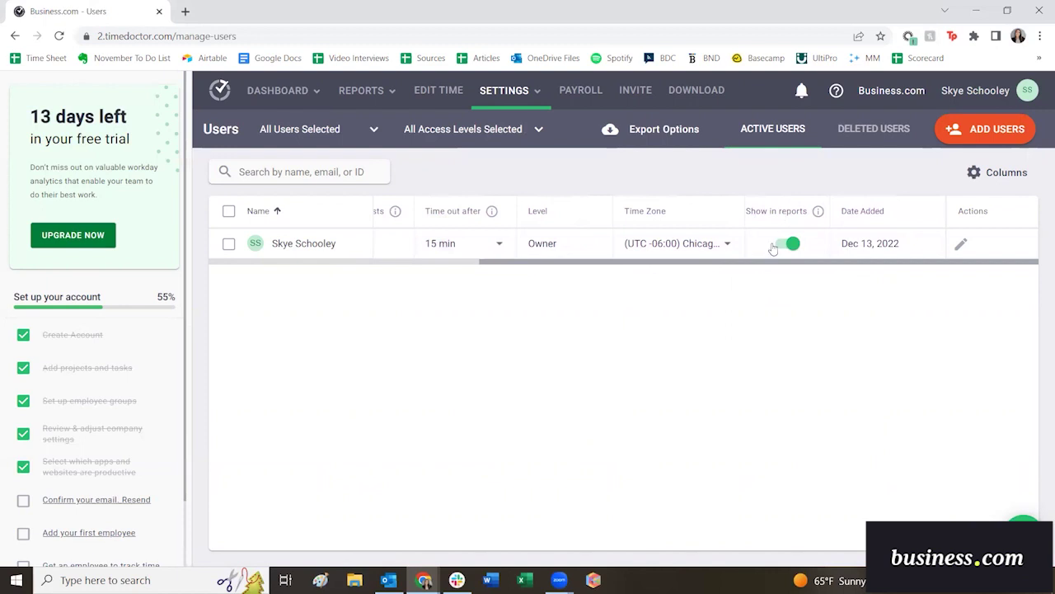
drag(724, 272, 530, 278)
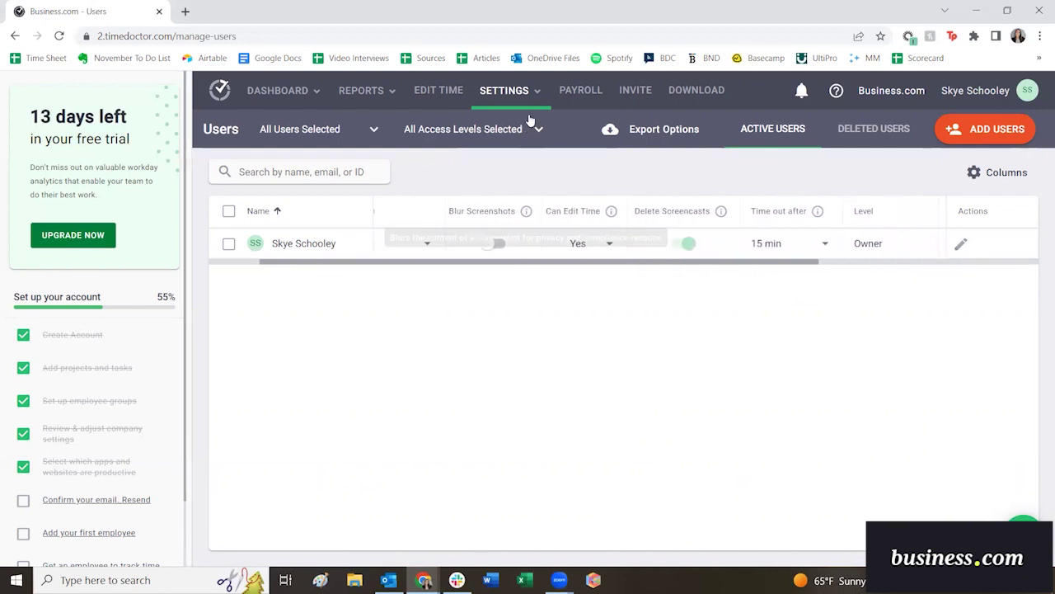
mouse_move(537, 97)
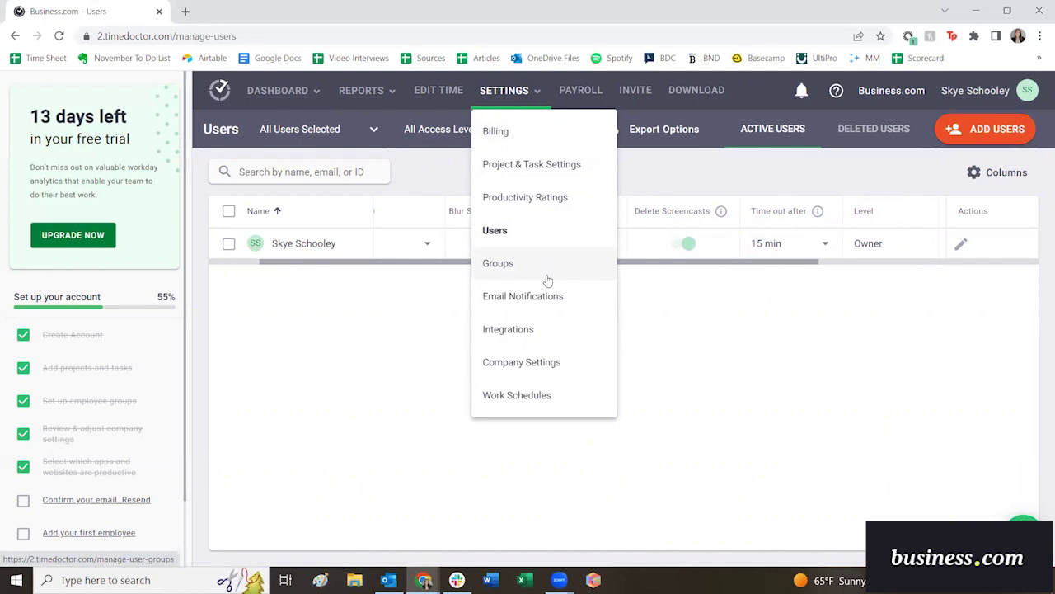
Open Company Settings and check the Tracking type choices without changing them
click(585, 364)
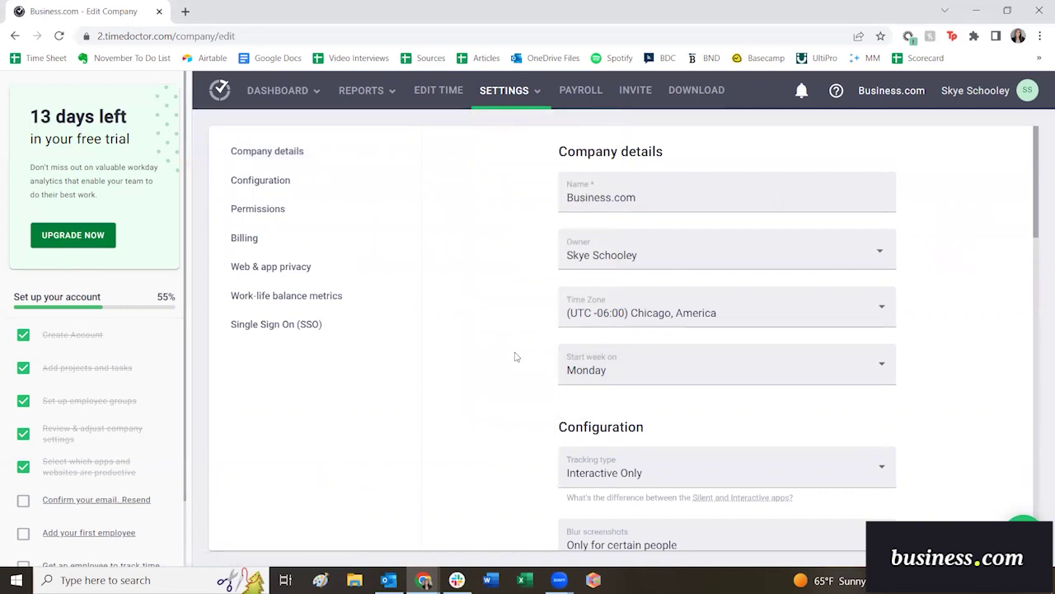
scroll(515, 356, down, 3)
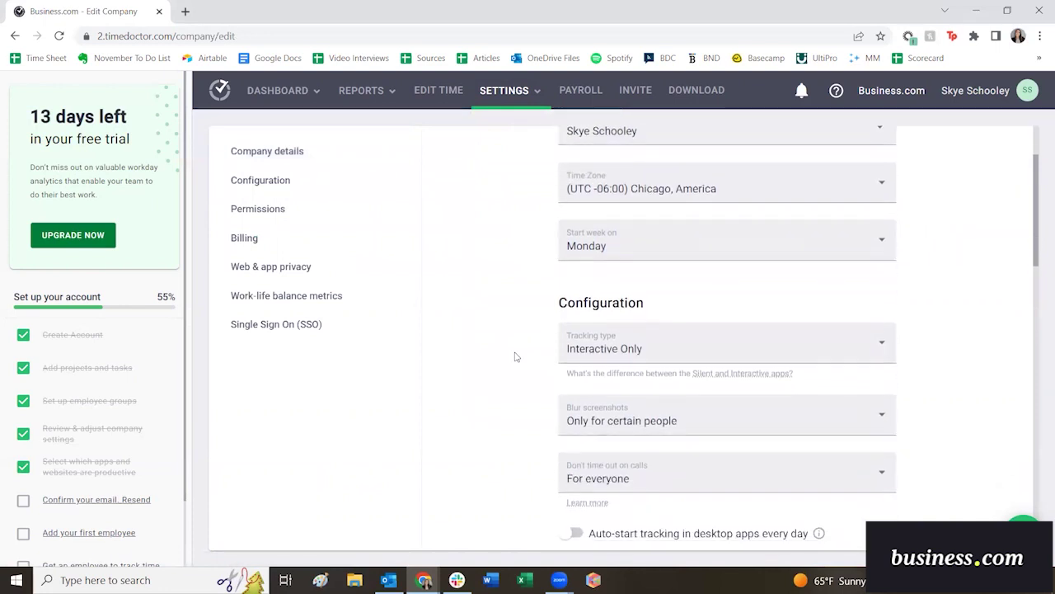
scroll(515, 356, down, 2)
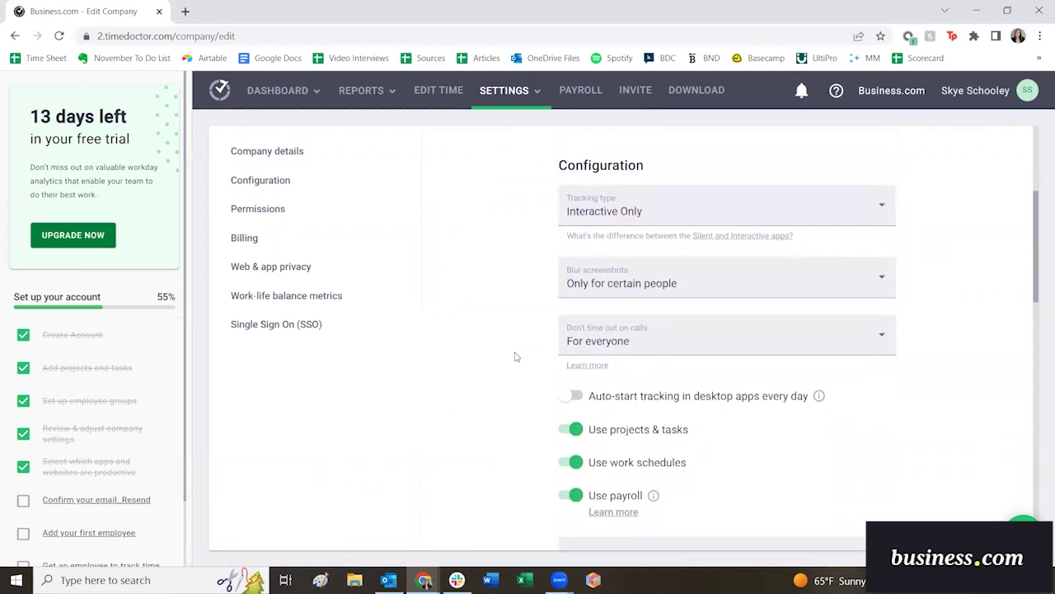
scroll(515, 356, up, 1)
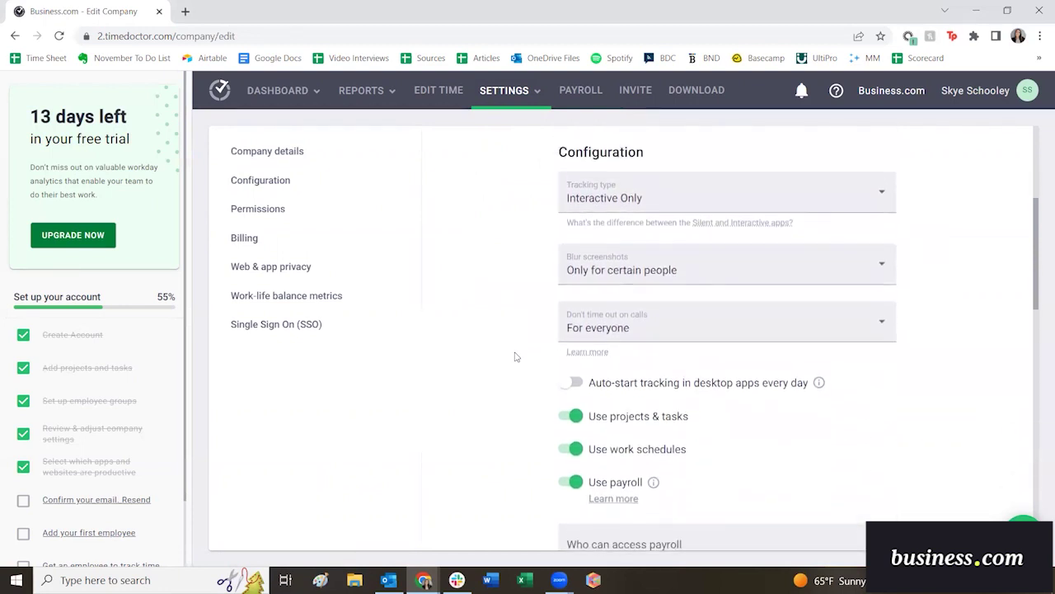
click(864, 192)
click(947, 199)
Scroll through the permissions, billing, privacy and work-life balance settings
scroll(919, 213, down, 1)
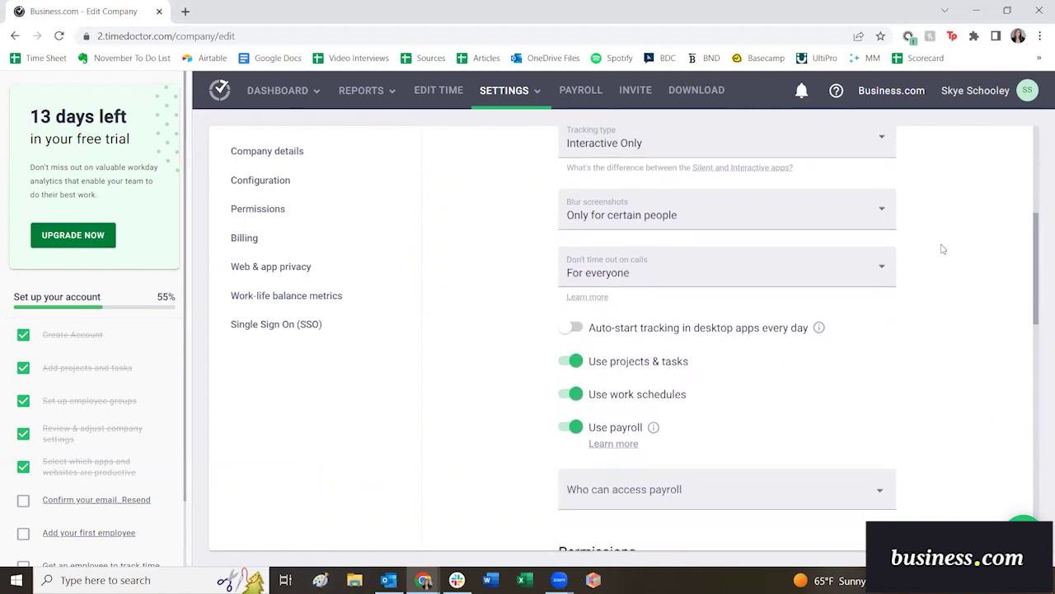
scroll(944, 249, down, 1)
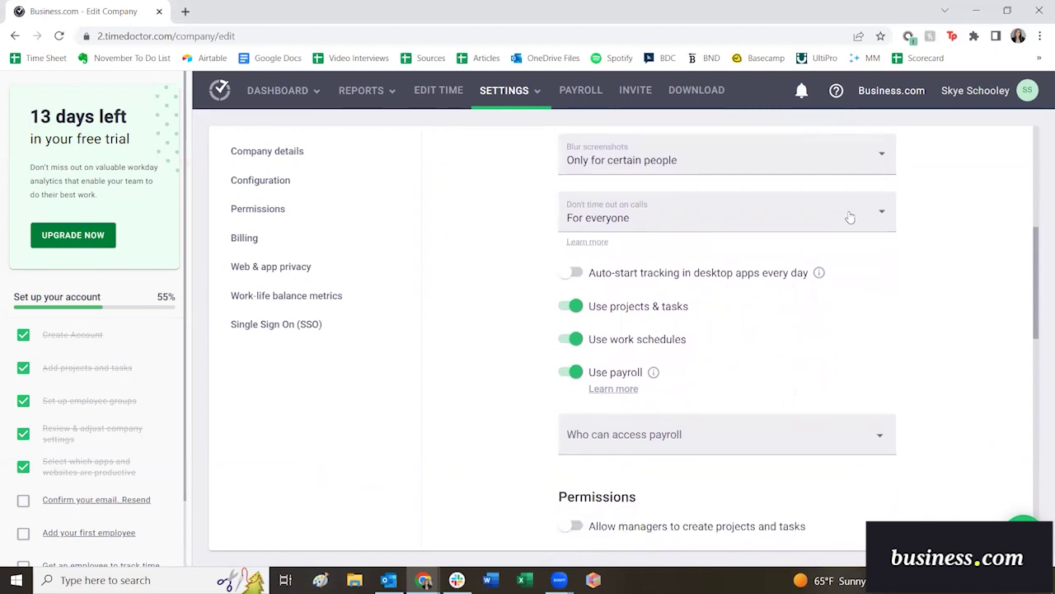
scroll(924, 267, down, 5)
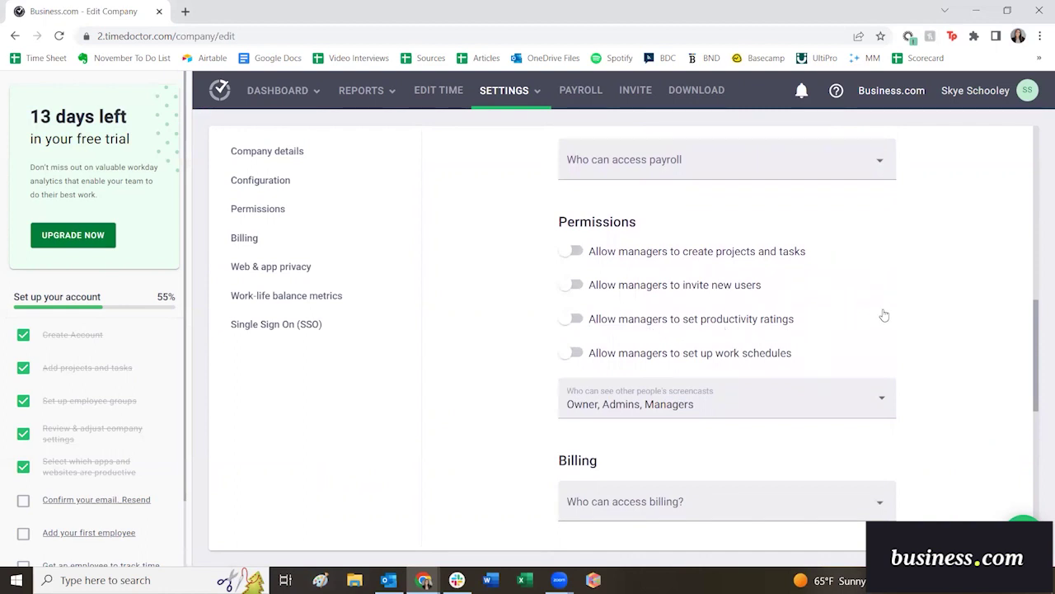
scroll(884, 316, down, 6)
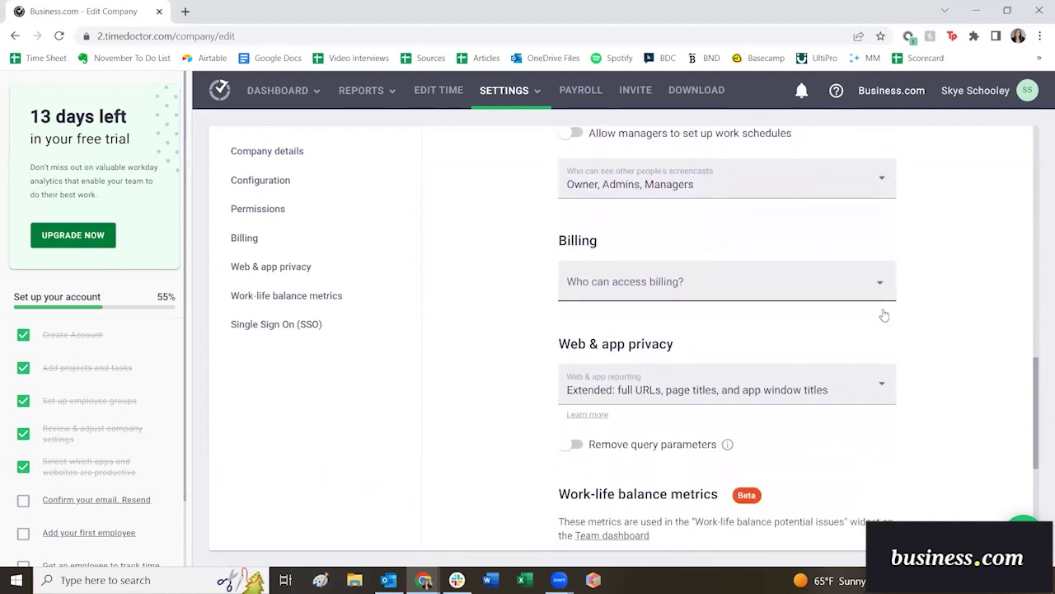
scroll(884, 316, down, 1)
scroll(884, 313, down, 2)
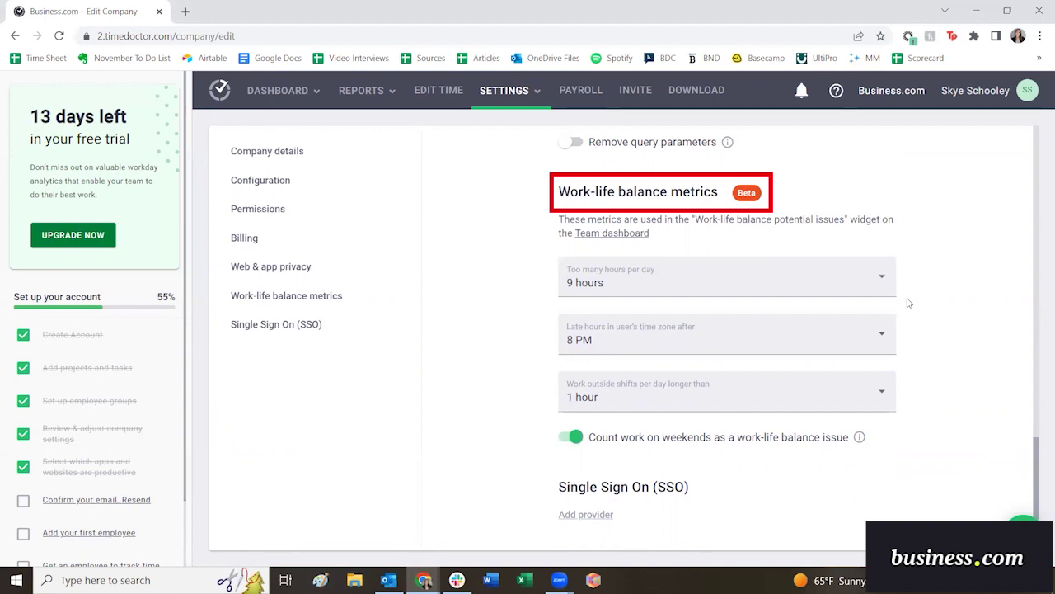
Confirm the Too many hours per day limit stays at 9 hours
click(883, 281)
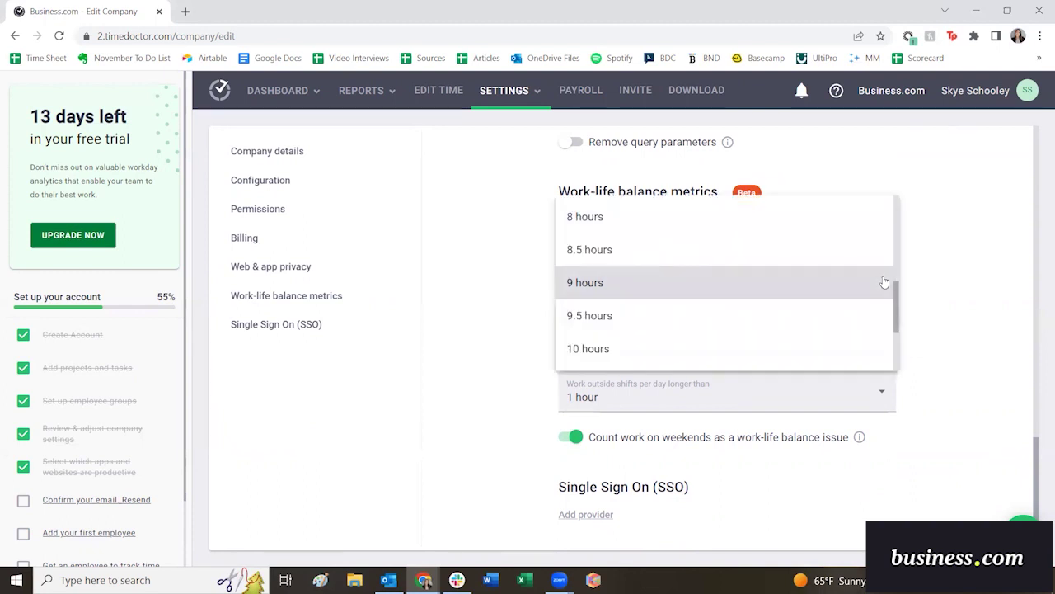
click(932, 284)
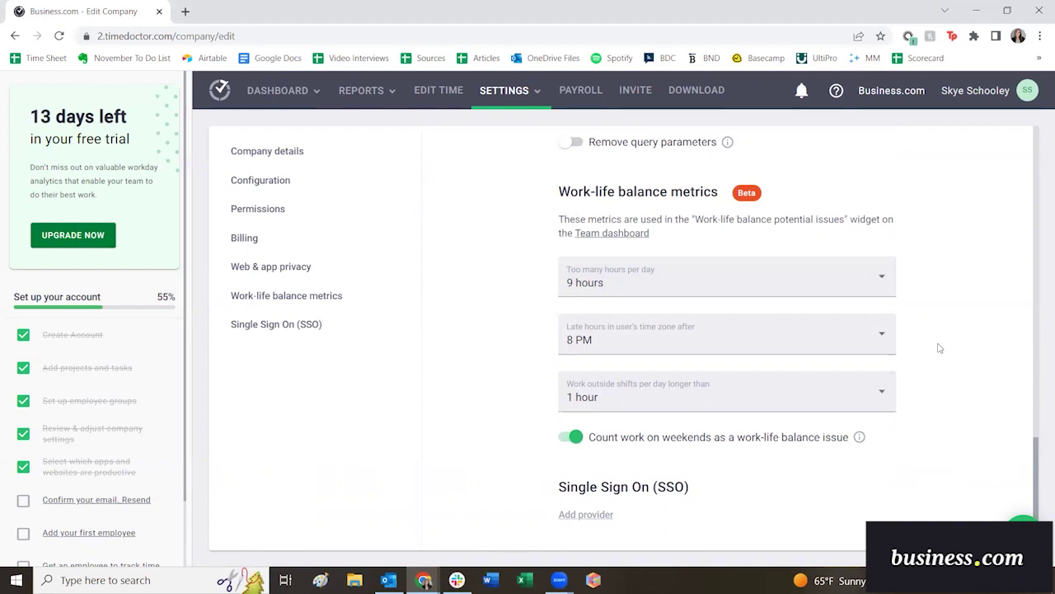
click(532, 101)
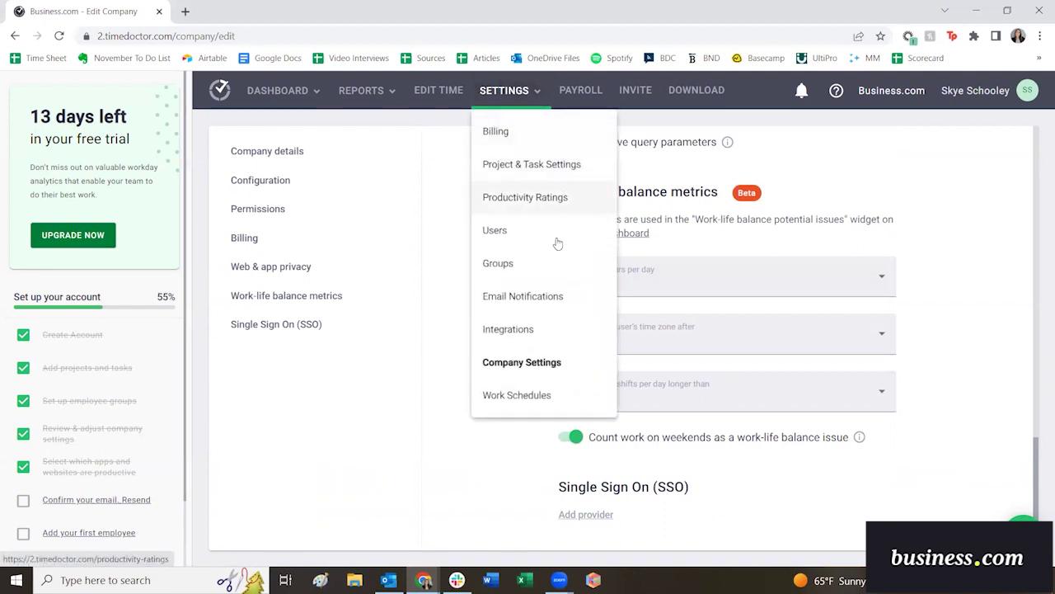
Go to Email Notifications and start creating a new notification
click(574, 304)
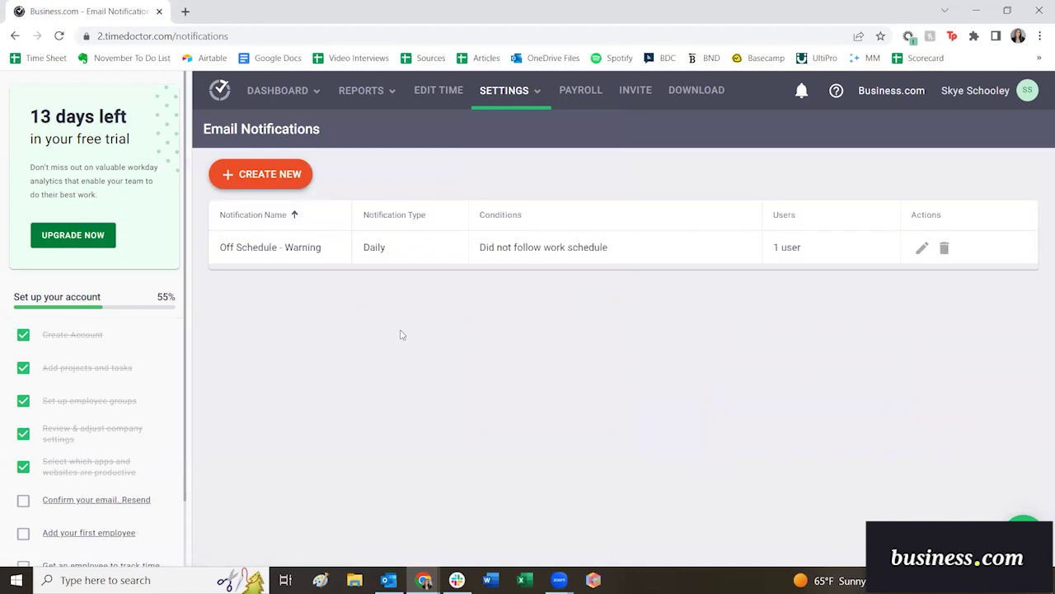
click(275, 185)
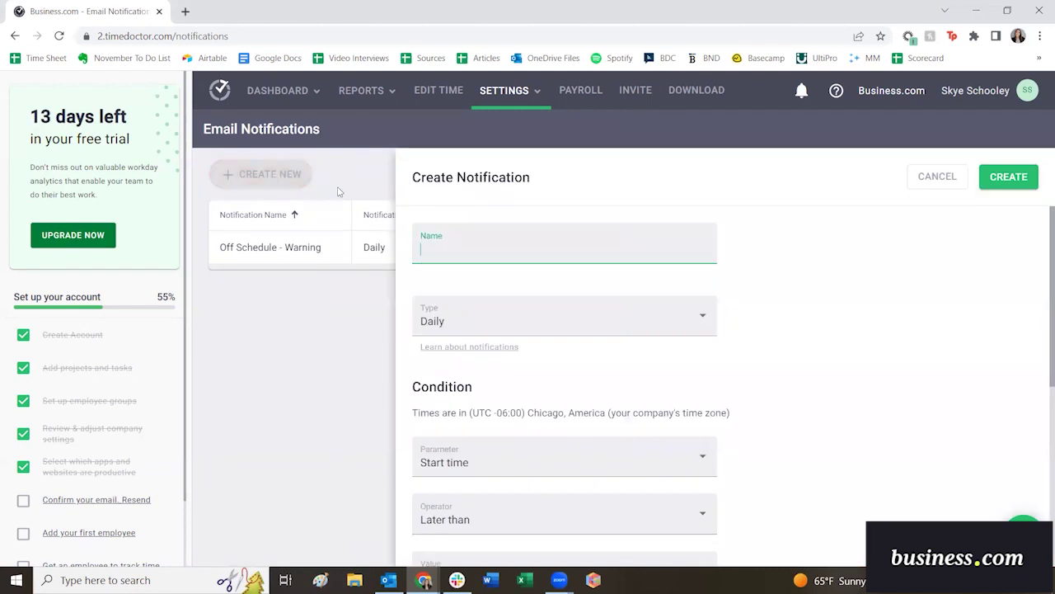
click(776, 320)
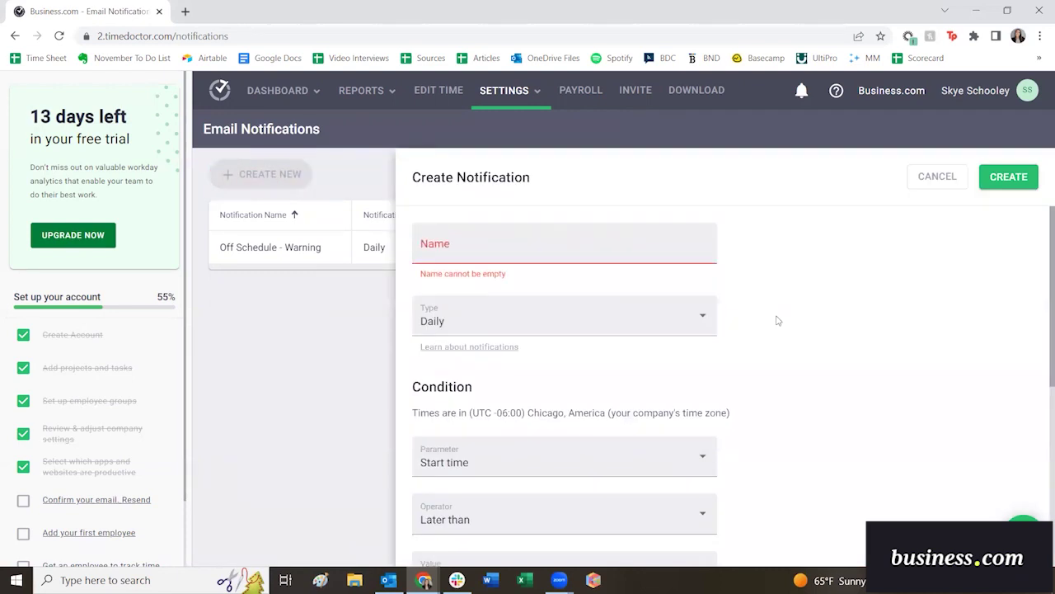
scroll(777, 320, down, 1)
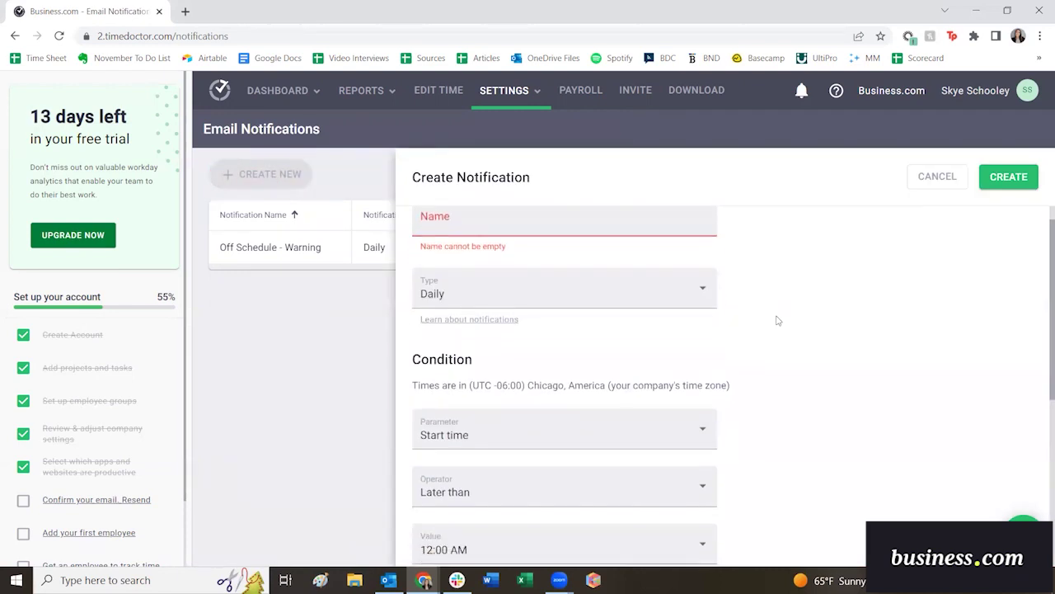
Set the notification type to Daily and review the condition parameter choices
click(702, 299)
click(704, 299)
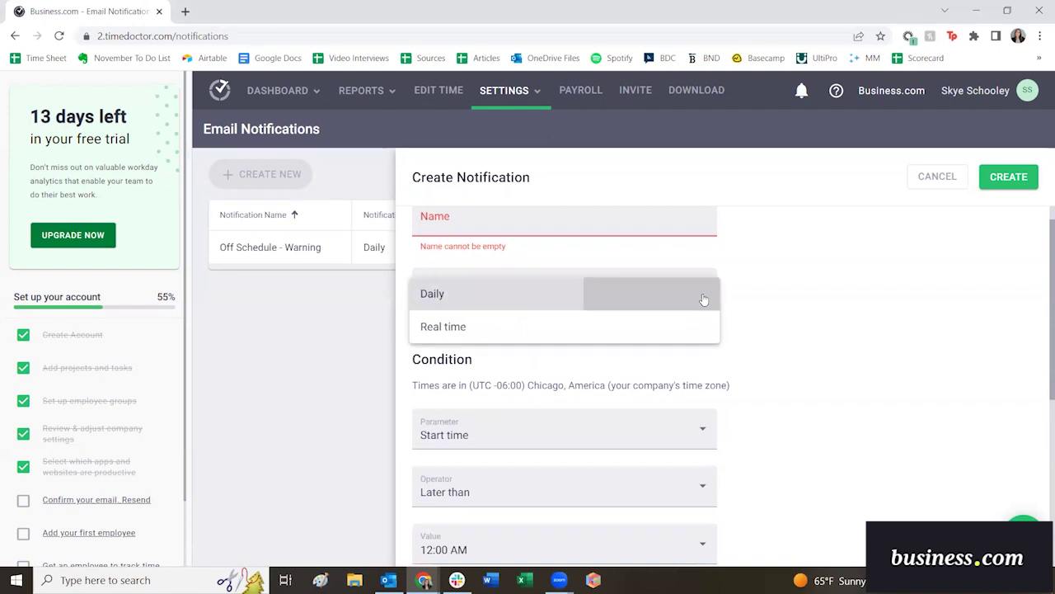
scroll(750, 325, down, 5)
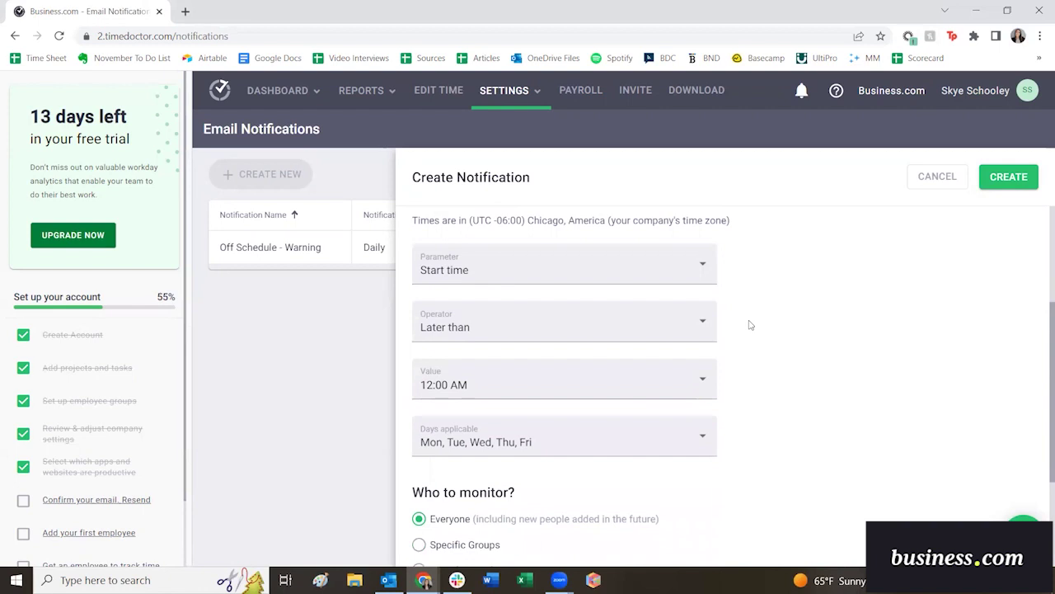
click(699, 271)
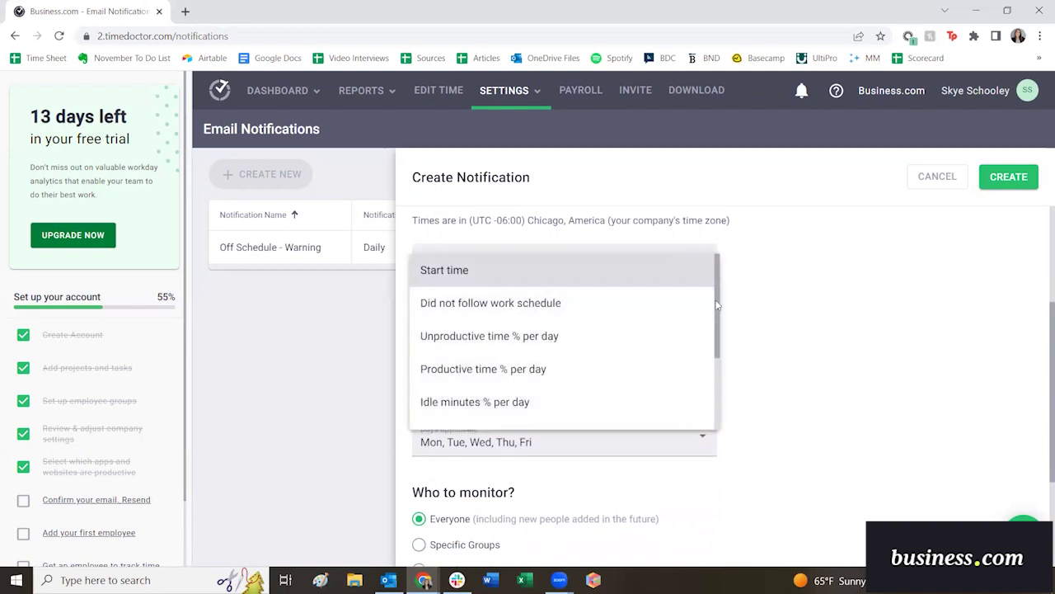
scroll(716, 321, down, 2)
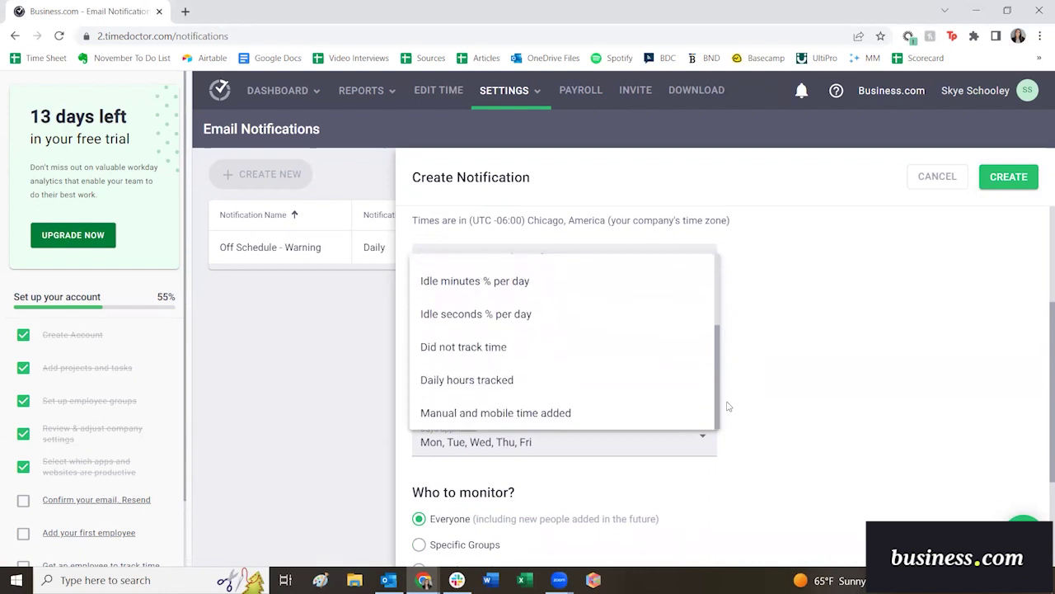
scroll(714, 336, up, 1)
scroll(714, 335, up, 3)
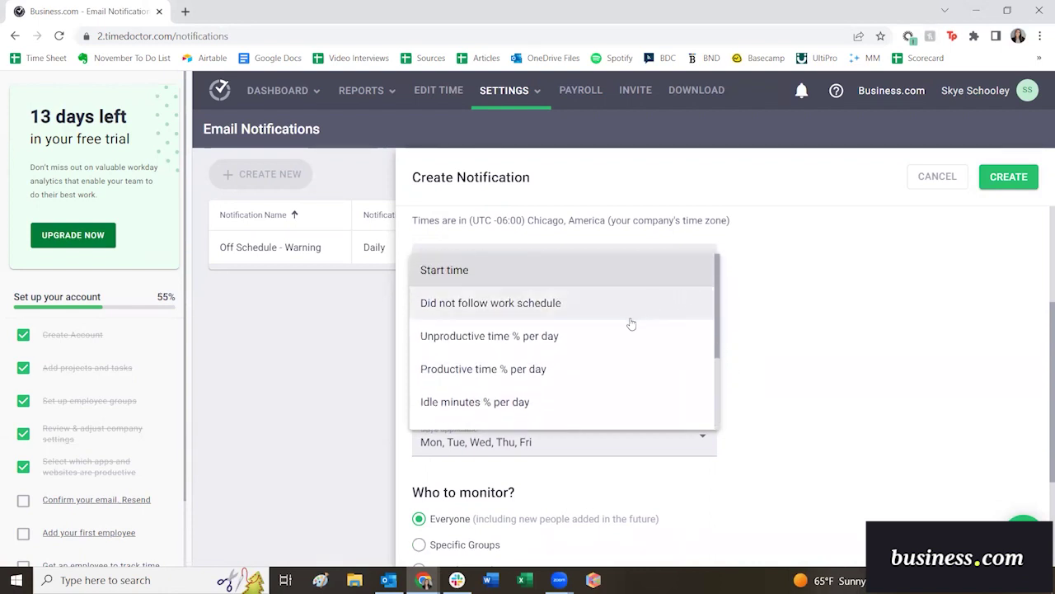
Set the condition to Unproductive time % per day above 50, applying Mon–Fri
click(587, 341)
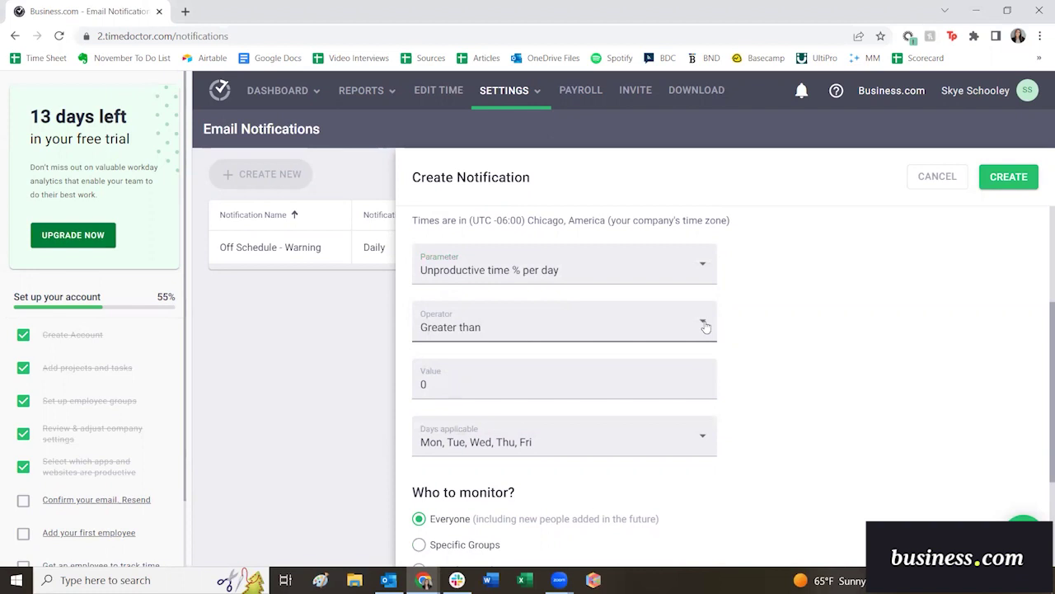
click(530, 381)
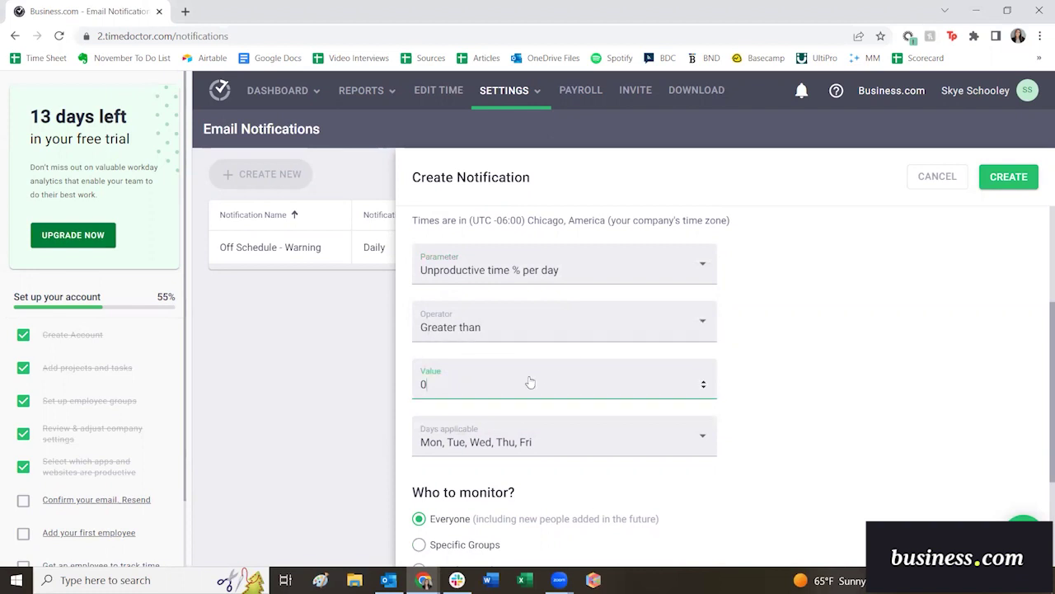
key(BackSpace)
text(50)
click(706, 442)
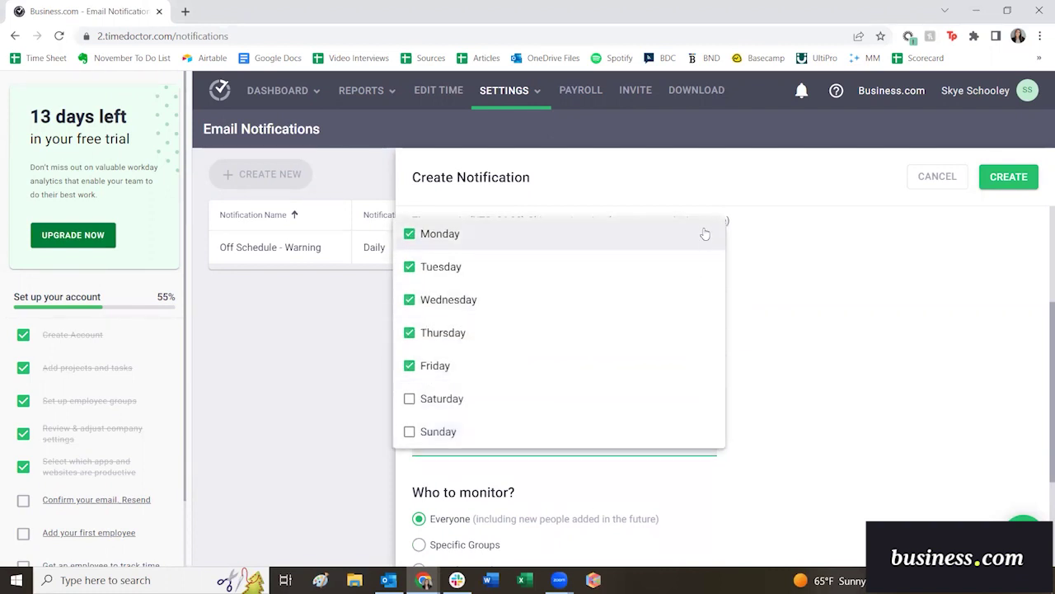
click(788, 387)
scroll(788, 387, down, 3)
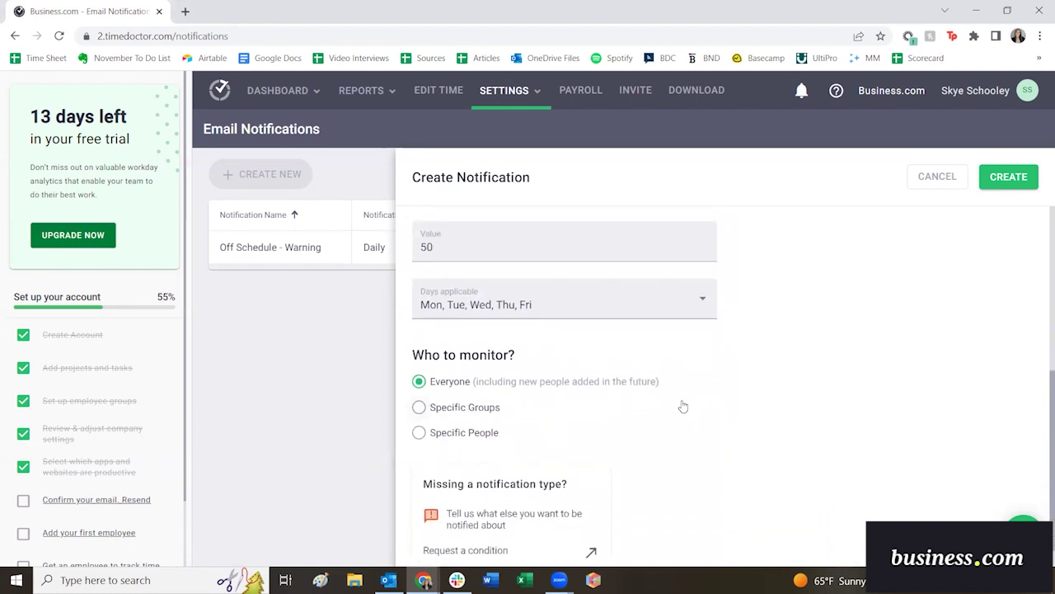
scroll(771, 322, up, 5)
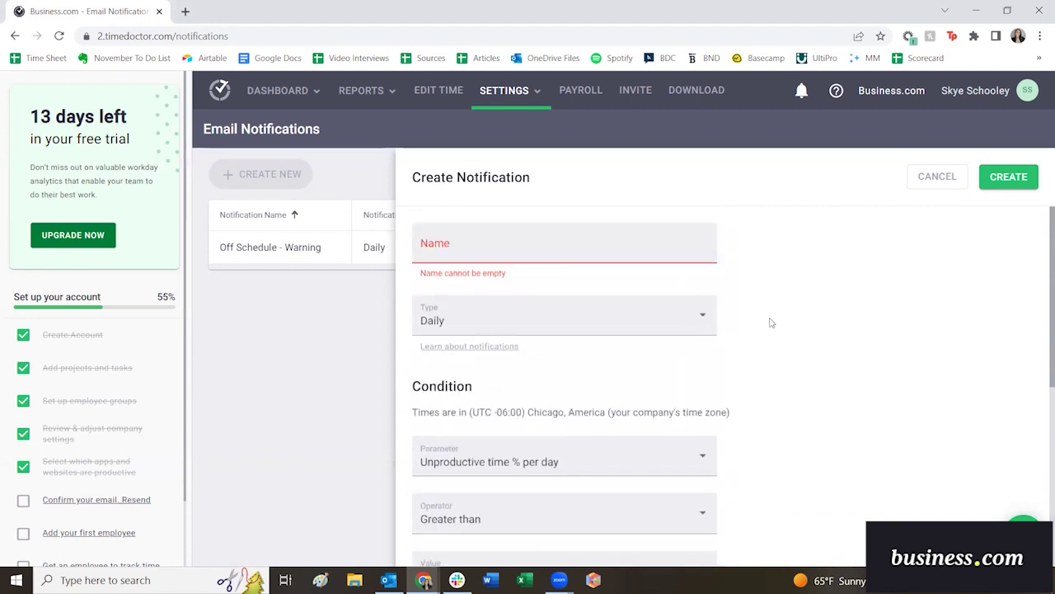
Name the notification 'Unproductivity - High Risk' and create it
click(524, 249)
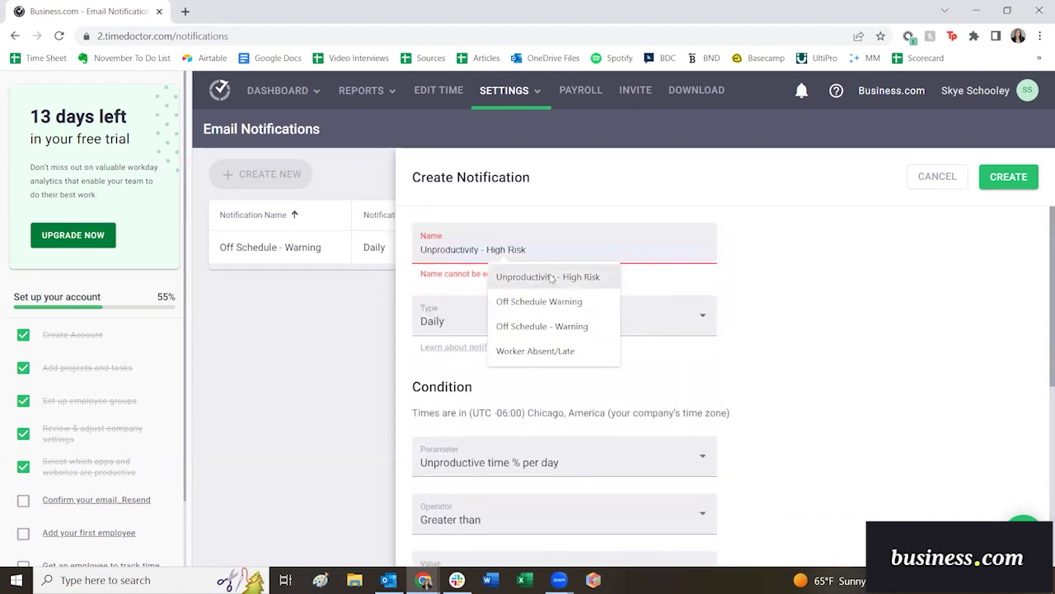
click(540, 276)
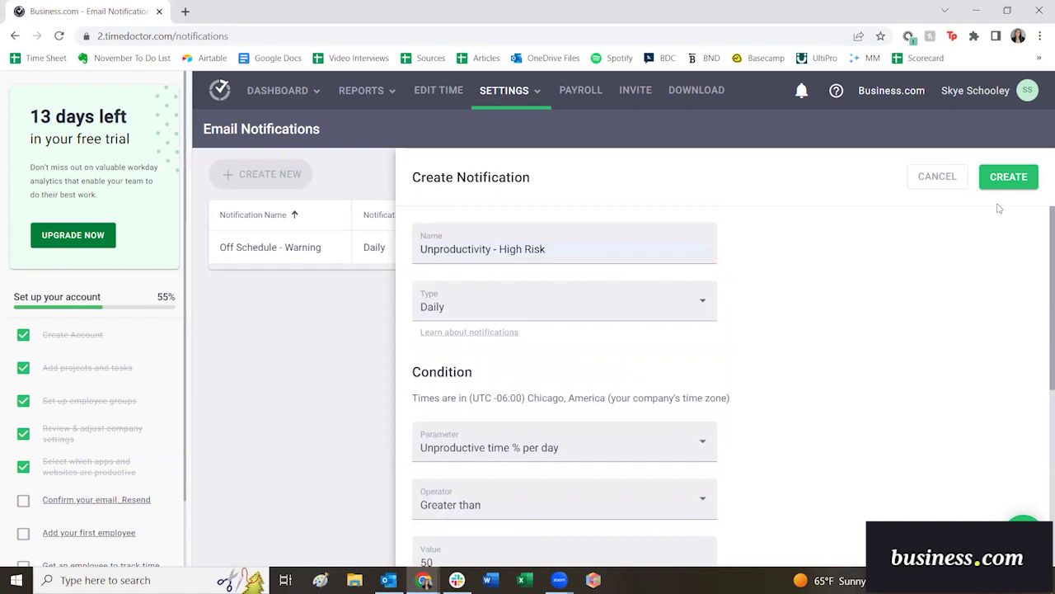
click(1001, 179)
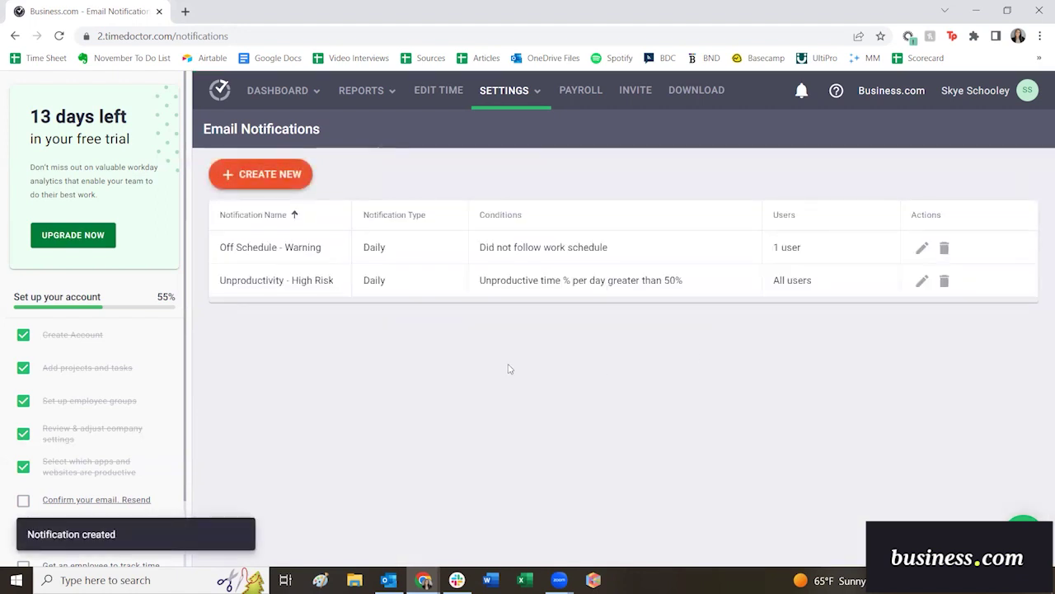
Start a new email notification with type Real time
click(262, 173)
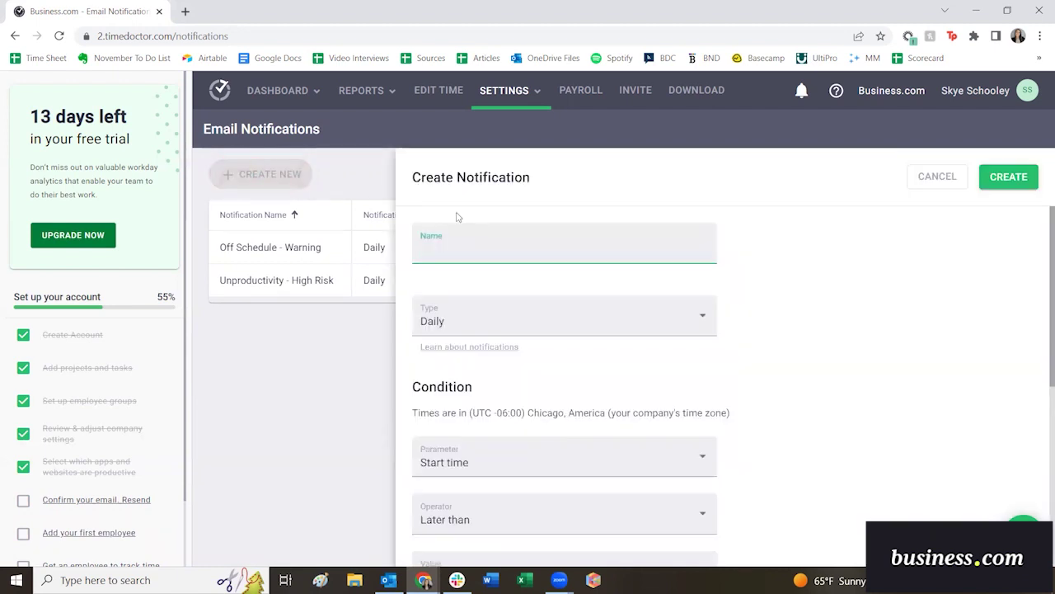
click(527, 328)
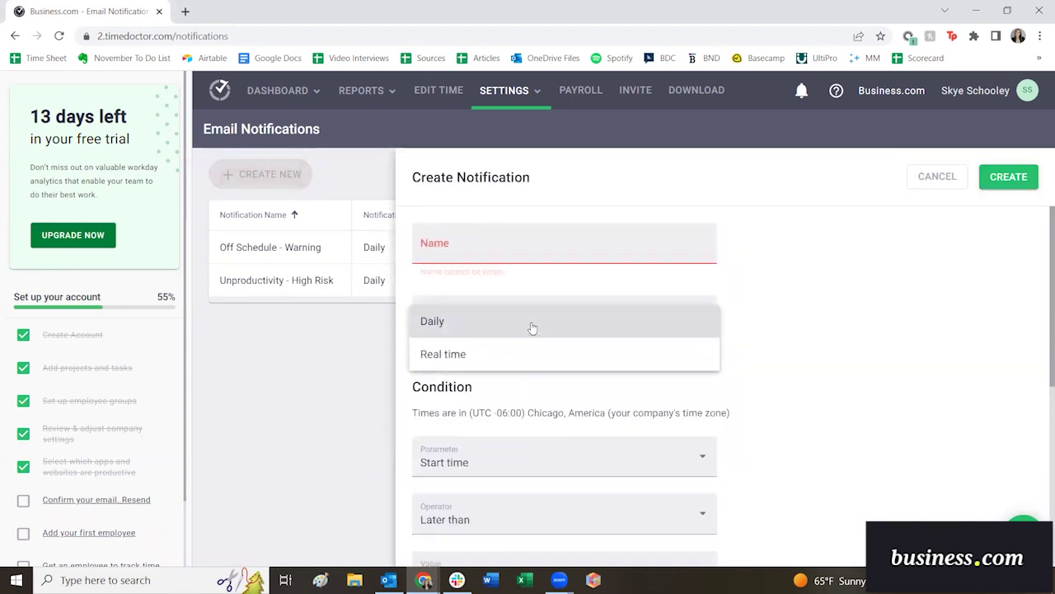
click(581, 356)
scroll(770, 374, down, 1)
scroll(770, 374, down, 3)
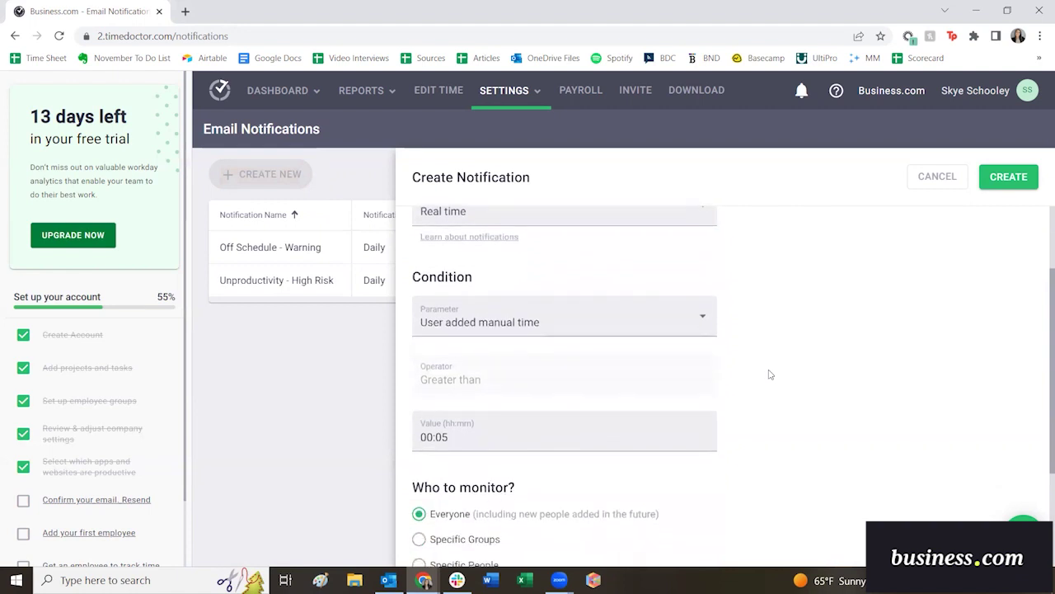
Alert on Didn't start shift, name it 'Worker Absent/Late', and create it
click(695, 269)
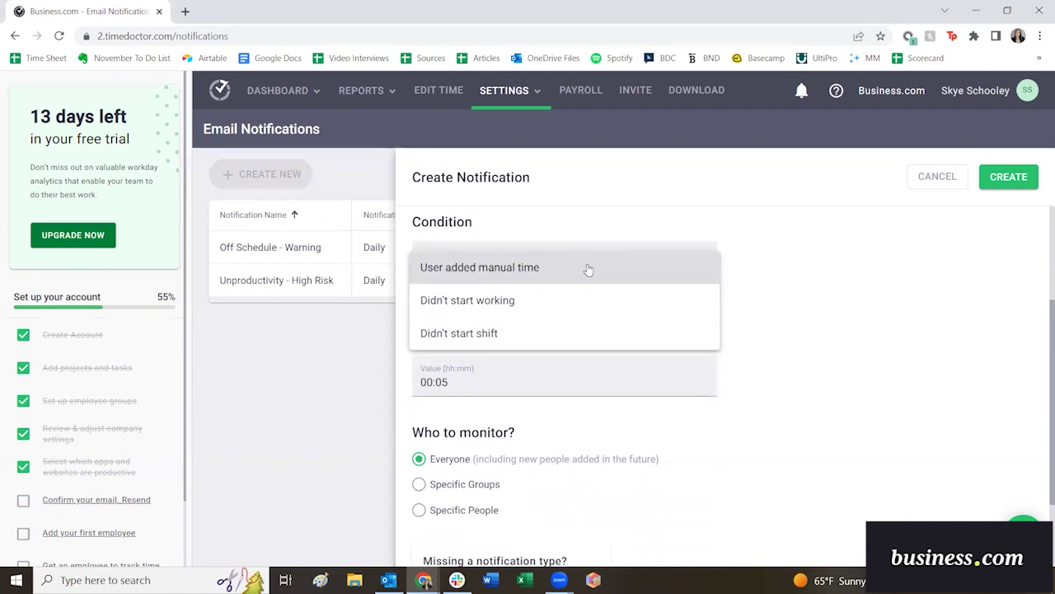
click(603, 338)
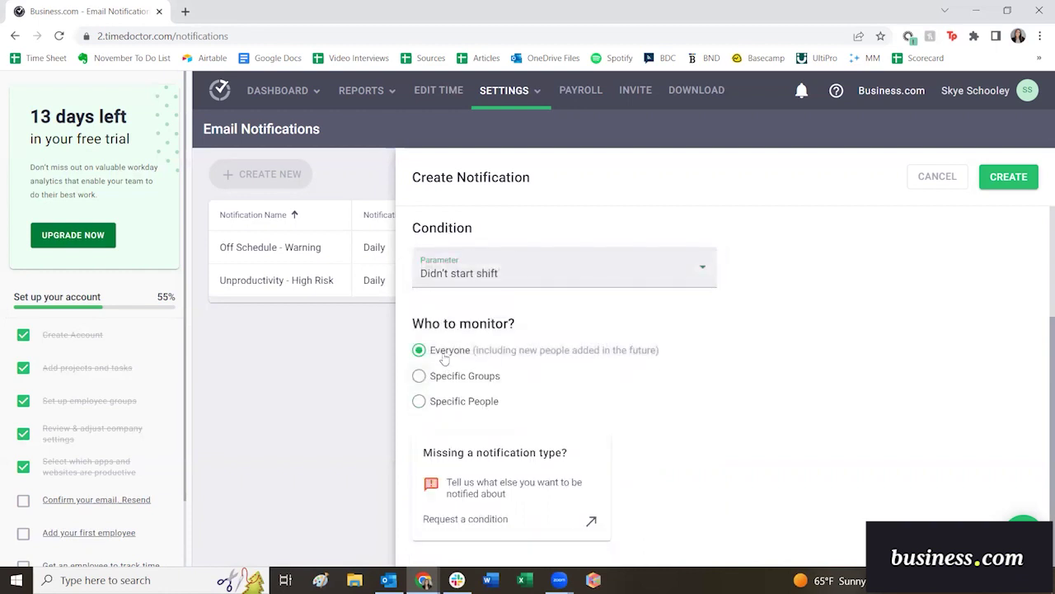
click(1015, 181)
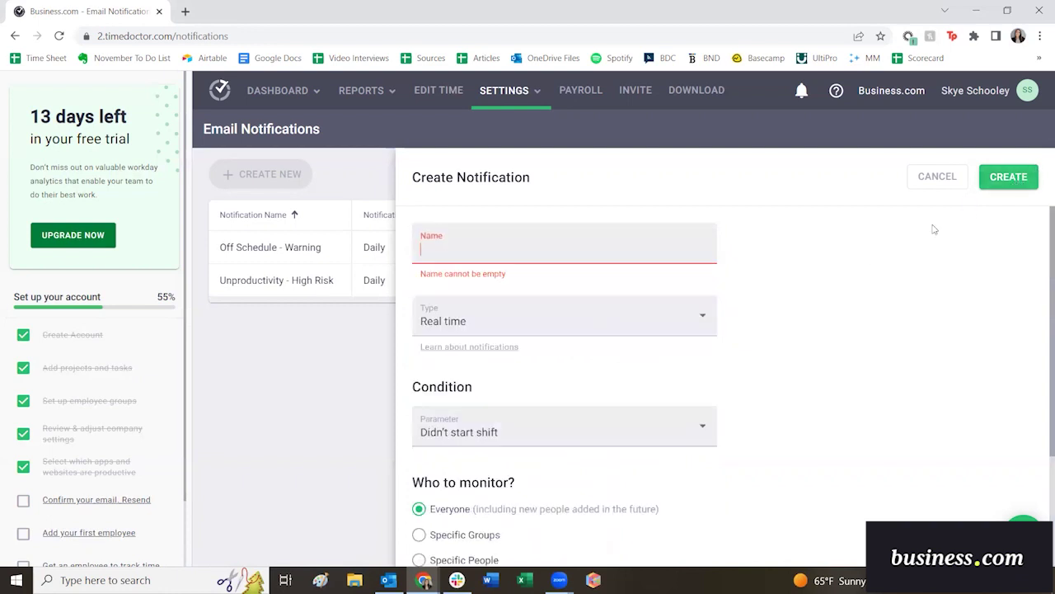
click(656, 245)
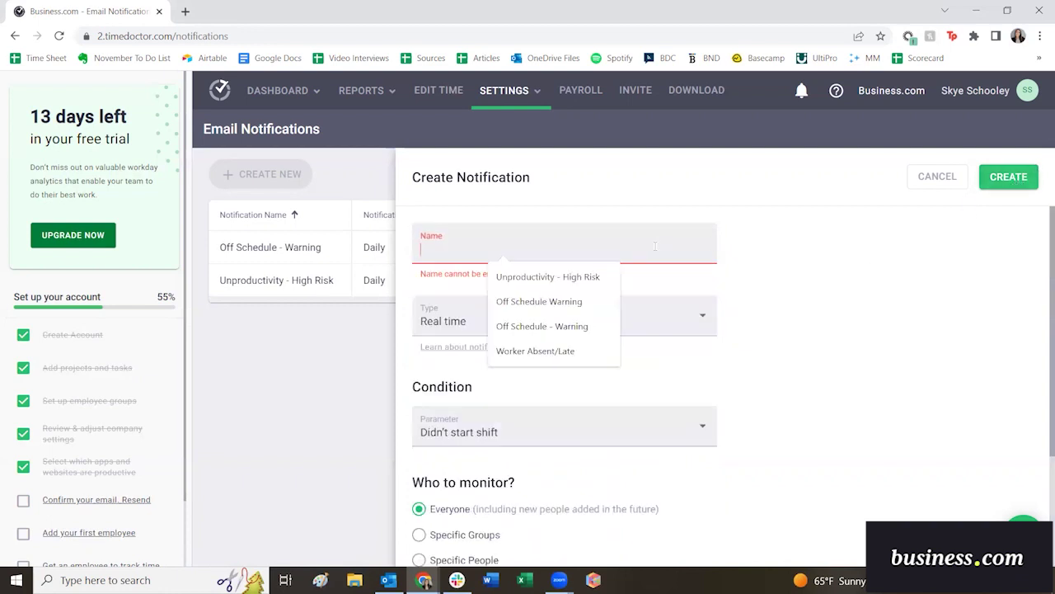
click(548, 353)
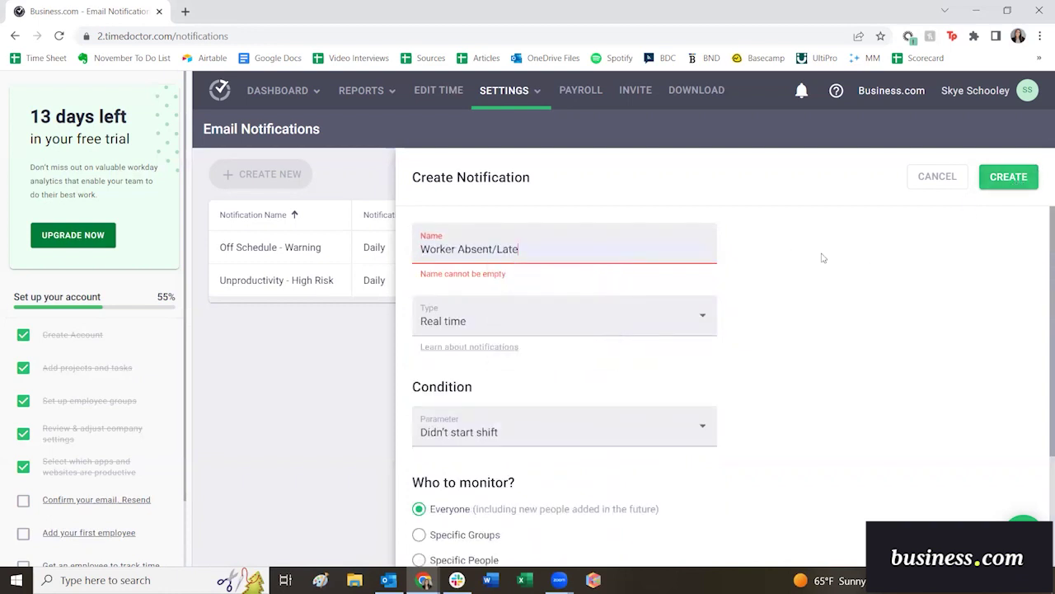
click(1015, 176)
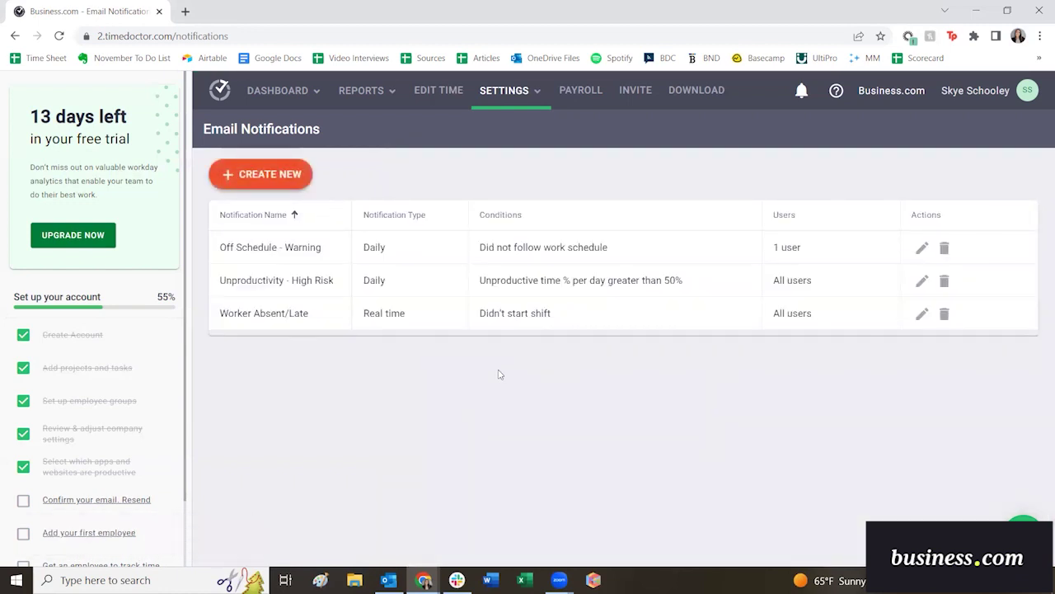
Open the Custom Export report and review its file formats, leaving CSV selected
click(390, 96)
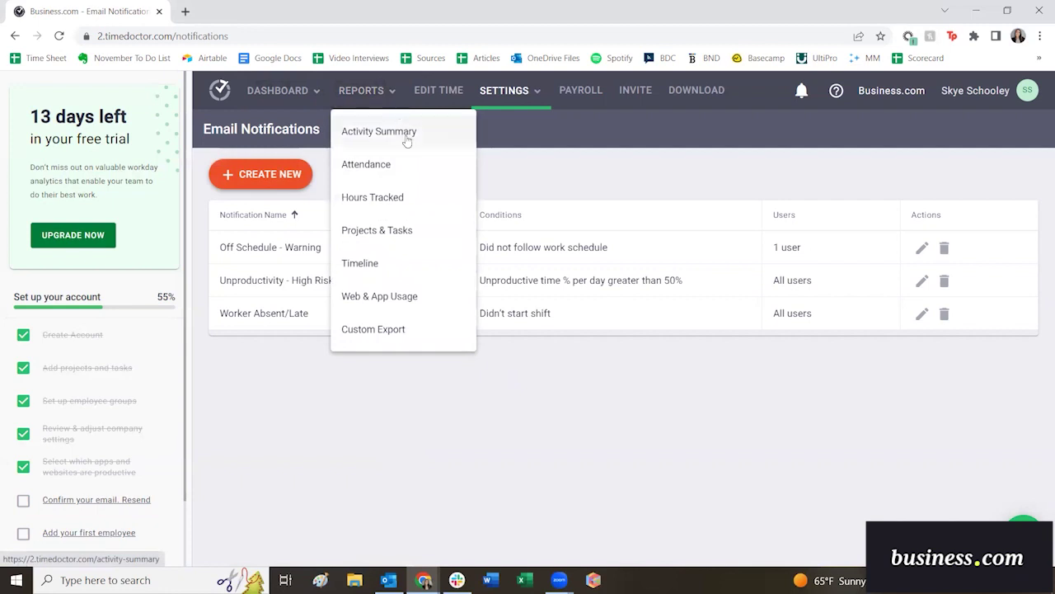
click(400, 330)
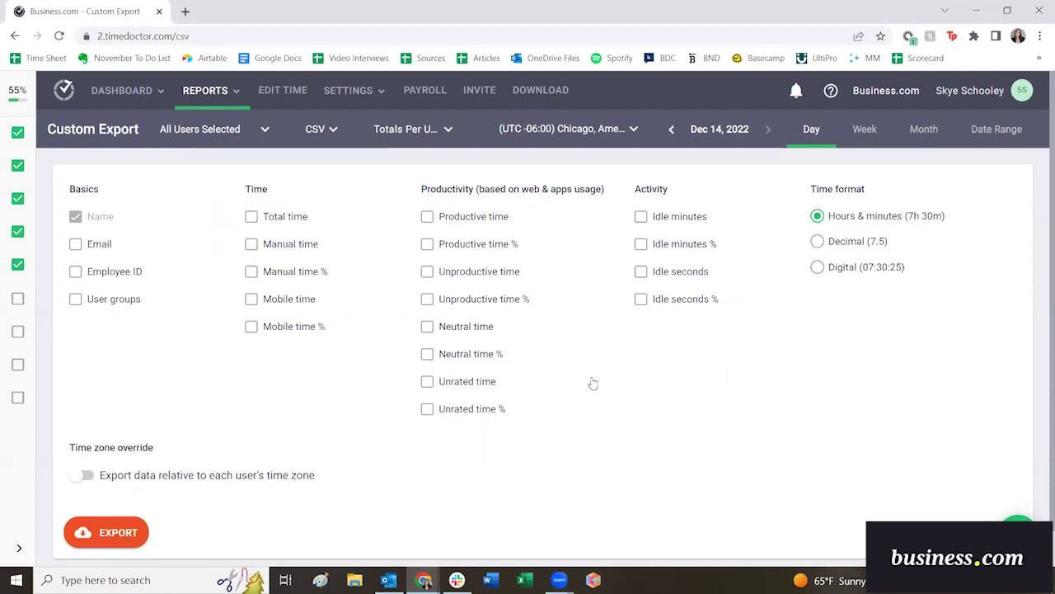
click(333, 132)
click(347, 382)
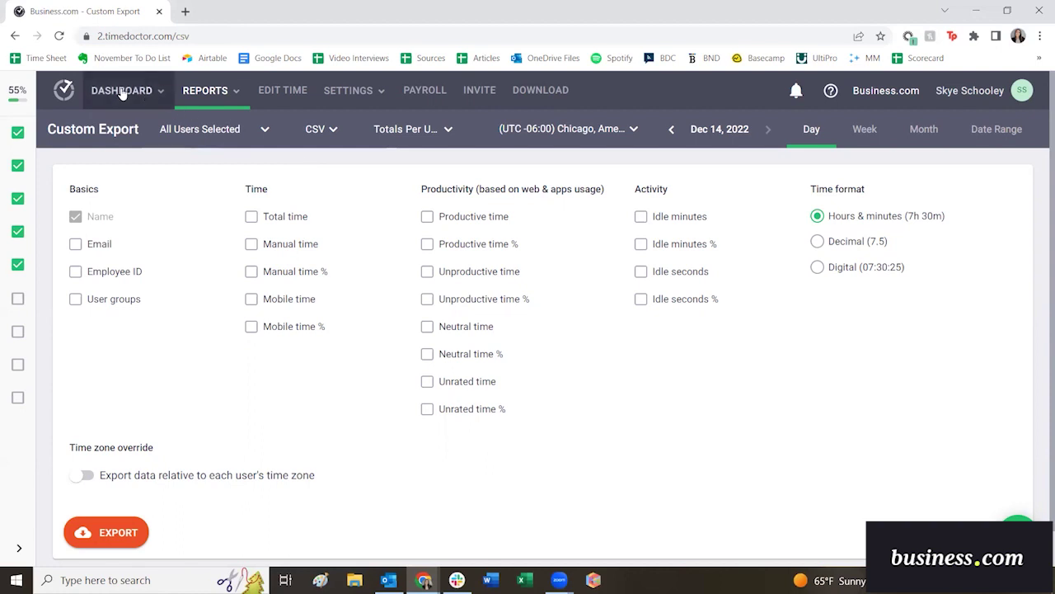
Switch to the Team Dashboard and scroll through its overview and top users panels
mouse_move(122, 89)
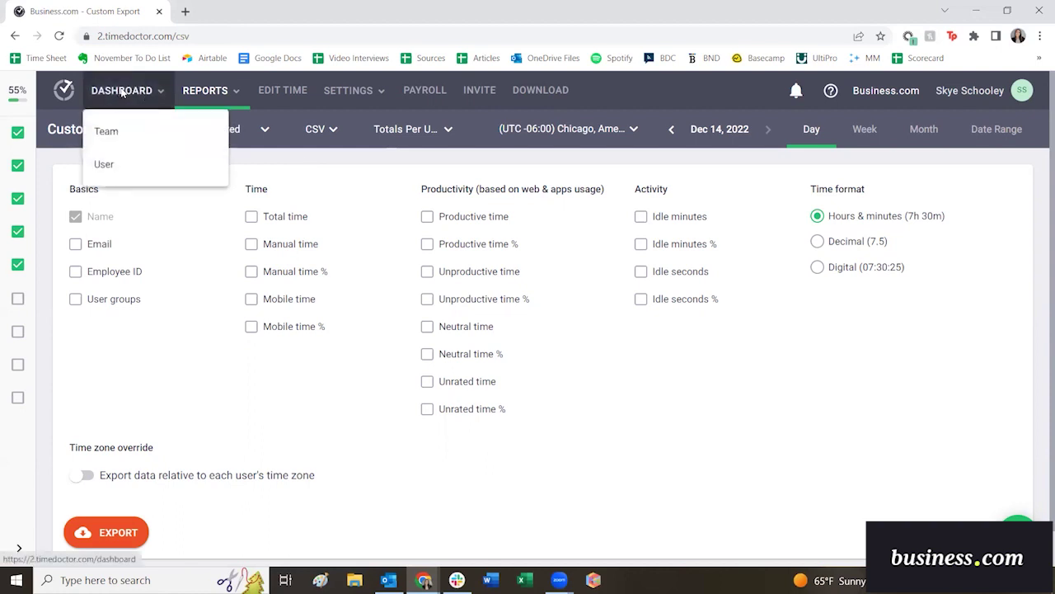
click(140, 133)
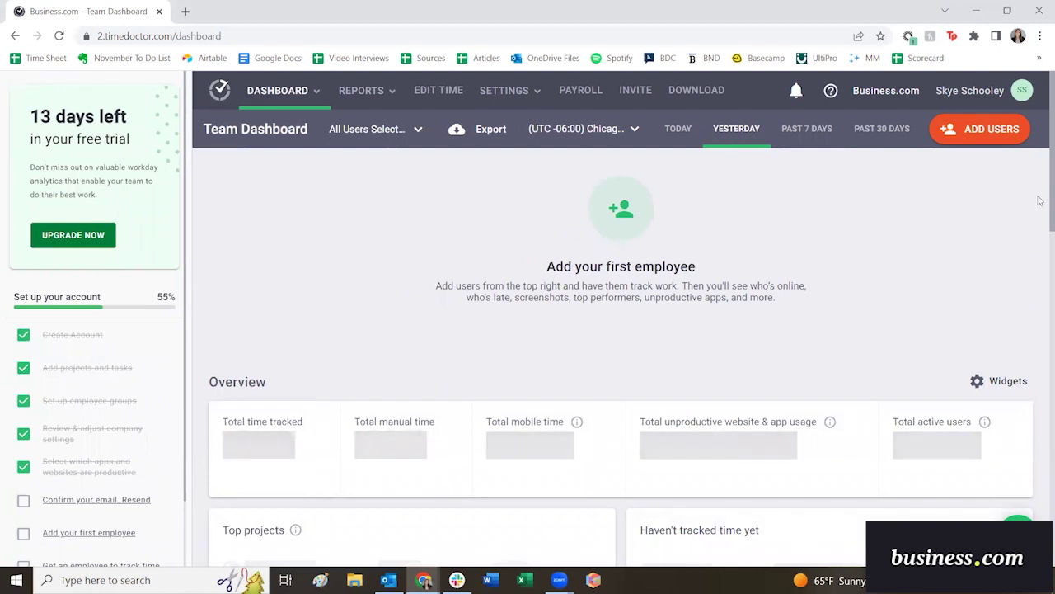
scroll(1041, 200, down, 4)
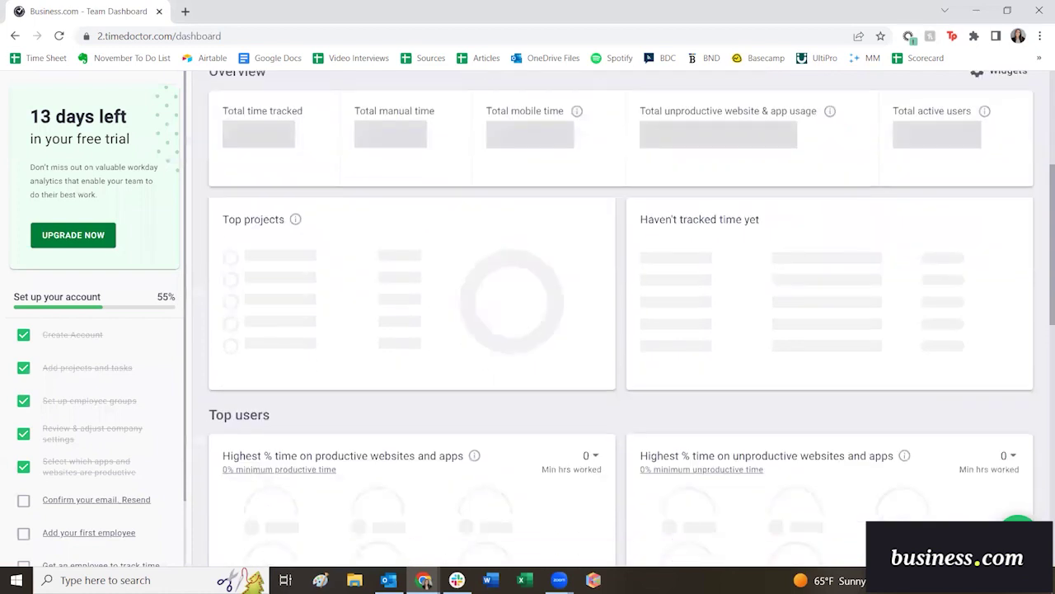
scroll(1041, 201, down, 4)
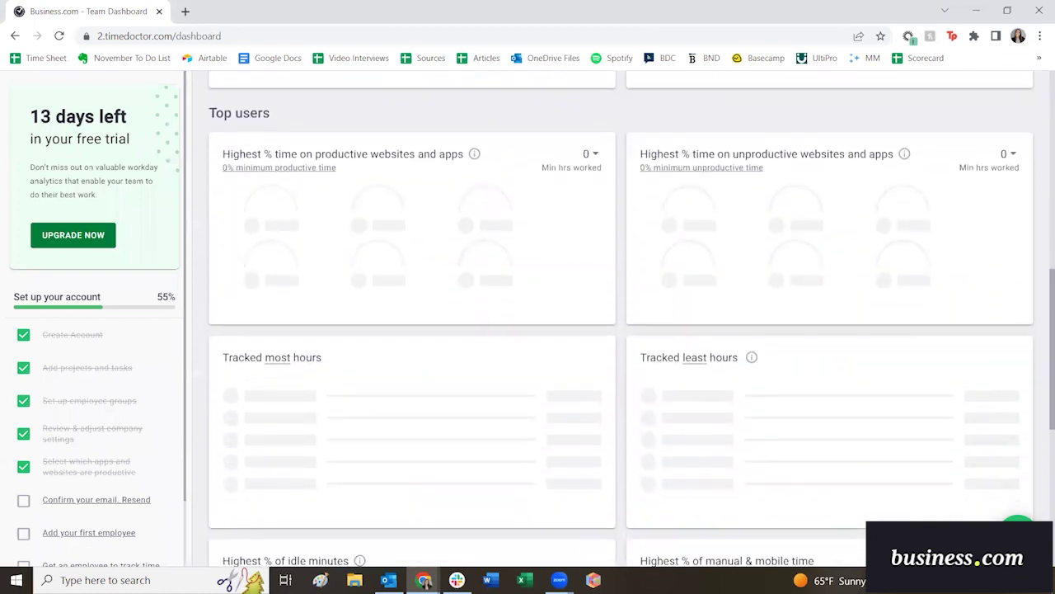
scroll(819, 262, up, 8)
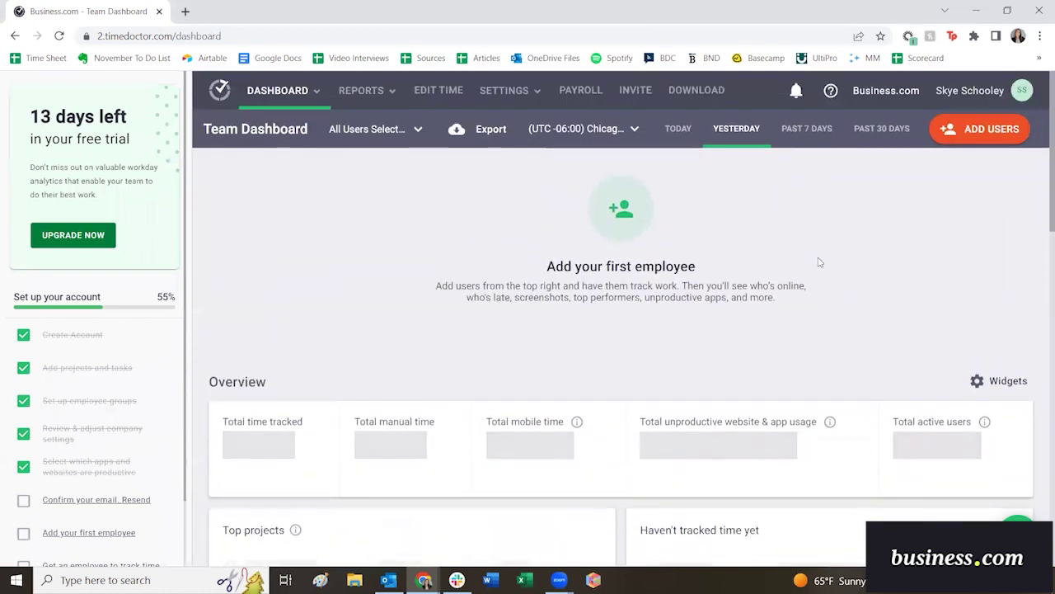